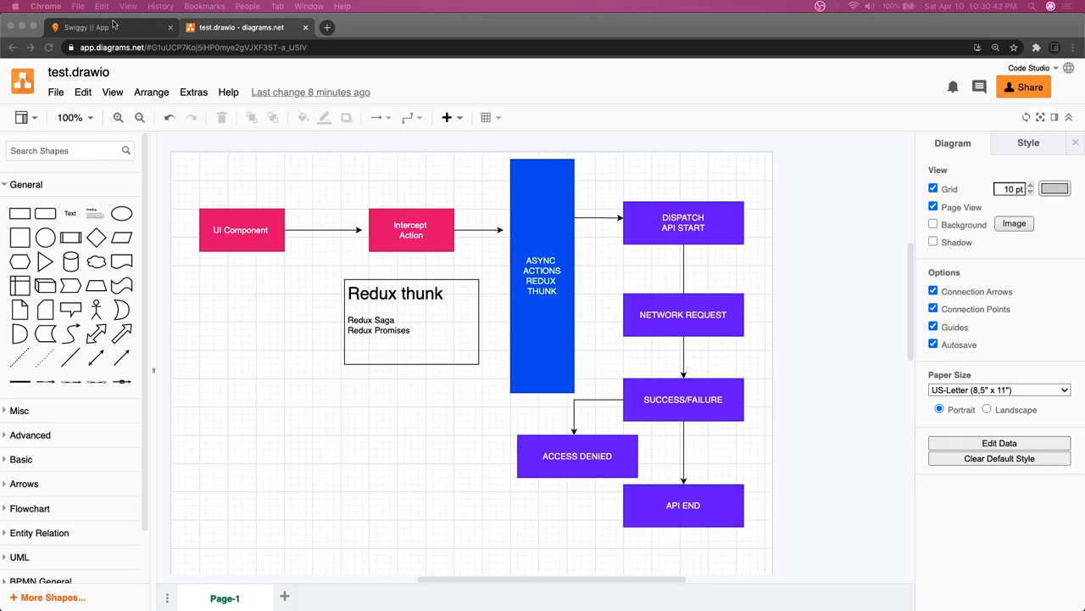
In the Swiggy app, attempt to sign in with the credentials already in the login form
{"action": "left_click", "coordinate": [114, 24]}
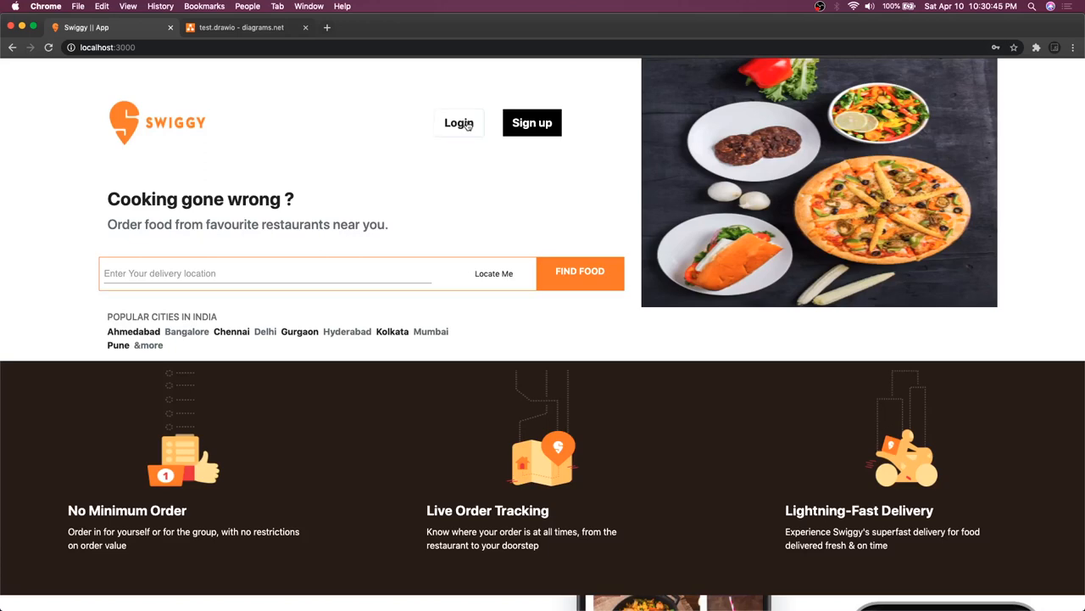
{"action": "left_click", "coordinate": [459, 123]}
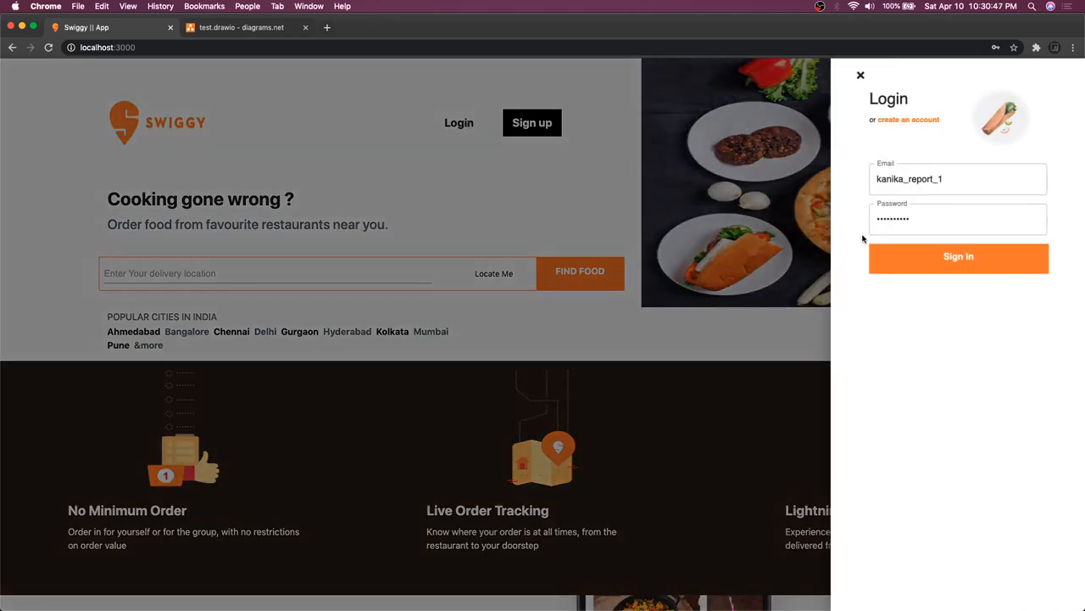
{"action": "left_click", "coordinate": [910, 266]}
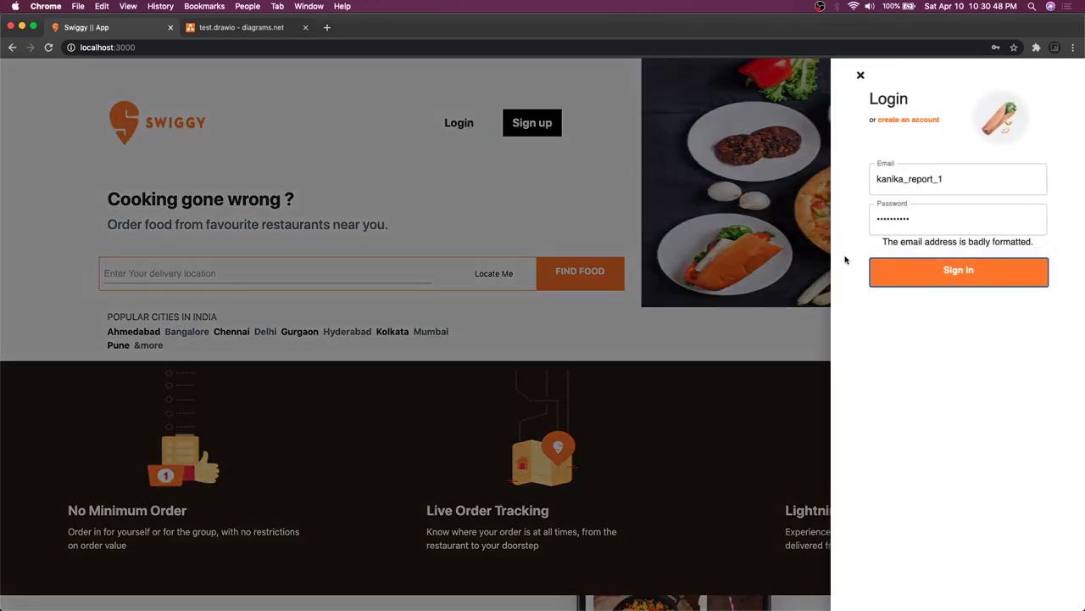
Flip to the sign-up form and back to the login form
{"action": "left_click", "coordinate": [509, 198]}
{"action": "left_click", "coordinate": [538, 123]}
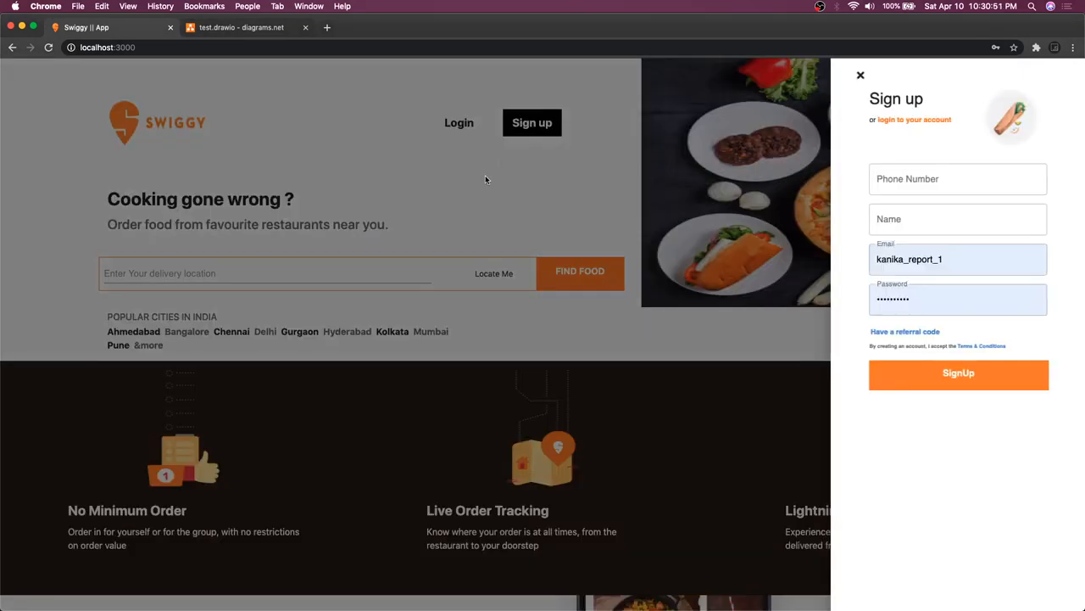
{"action": "left_click", "coordinate": [485, 179]}
{"action": "left_click", "coordinate": [459, 123]}
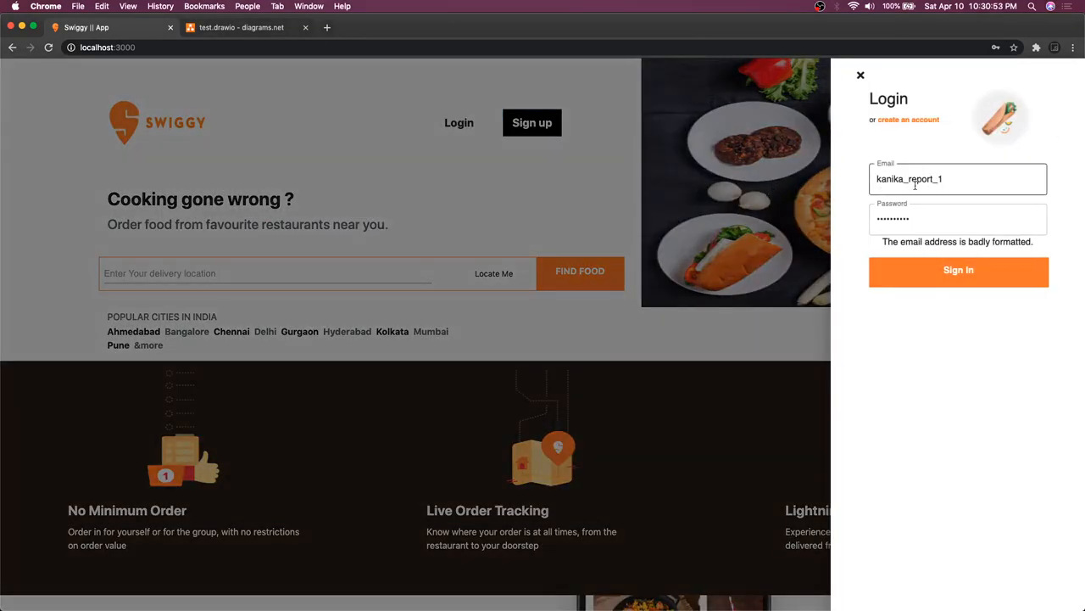
Replace the email with a valid address and move on to the password field
{"action": "double_click", "coordinate": [914, 185]}
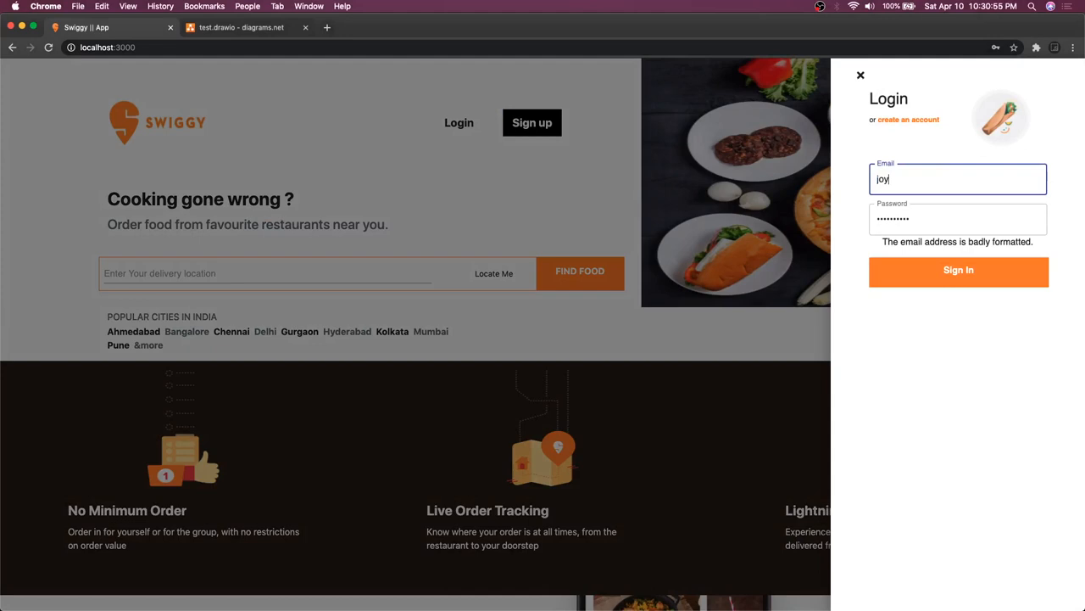
{"action": "key", "text": "Tab"}
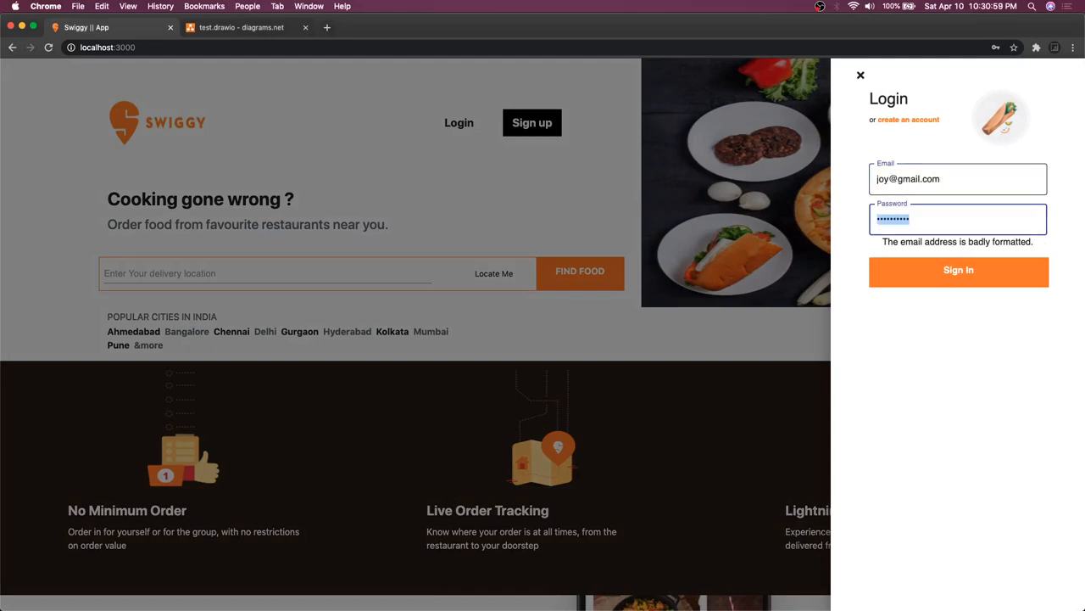
{"action": "type", "text": "123456789"}
{"action": "type", "text": "0"}
Submit the login, load the /restaurant listing page, then return to the test.drawio diagram
{"action": "left_click", "coordinate": [948, 271]}
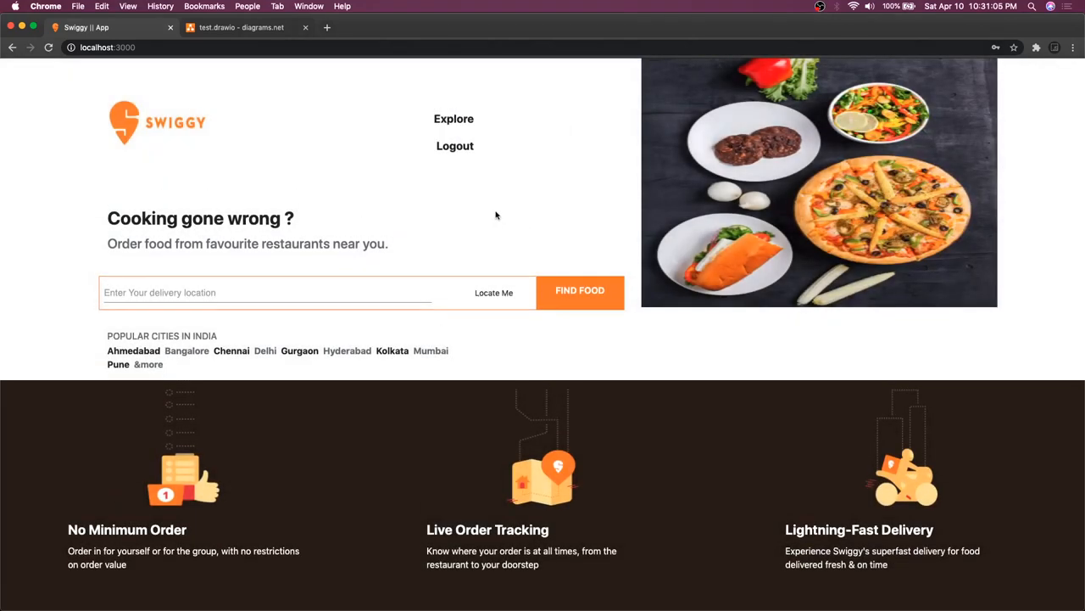
{"action": "left_click", "coordinate": [454, 123]}
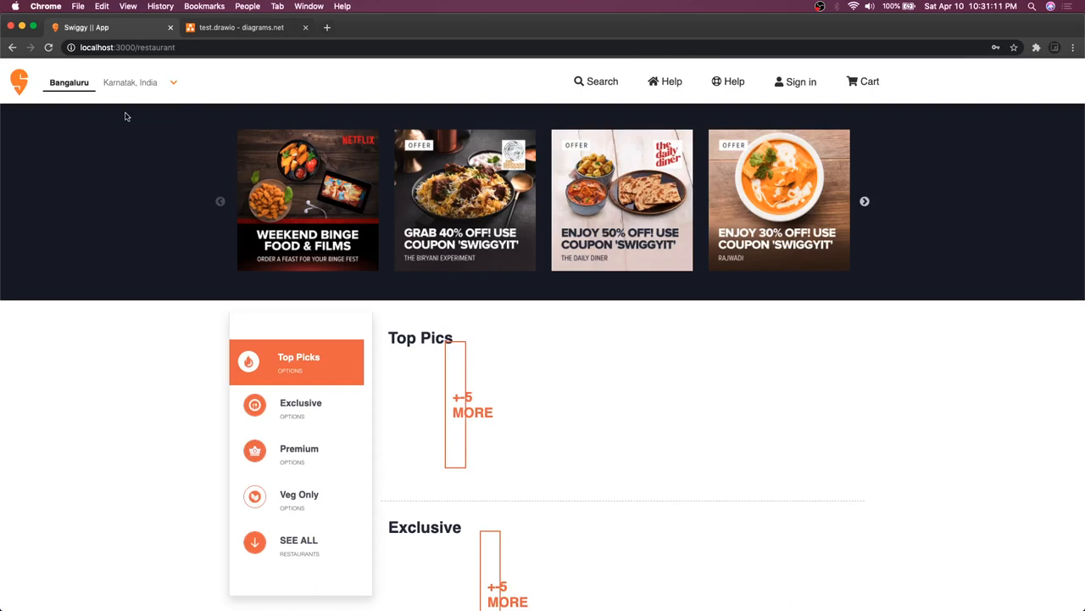
{"action": "double_click", "coordinate": [152, 48]}
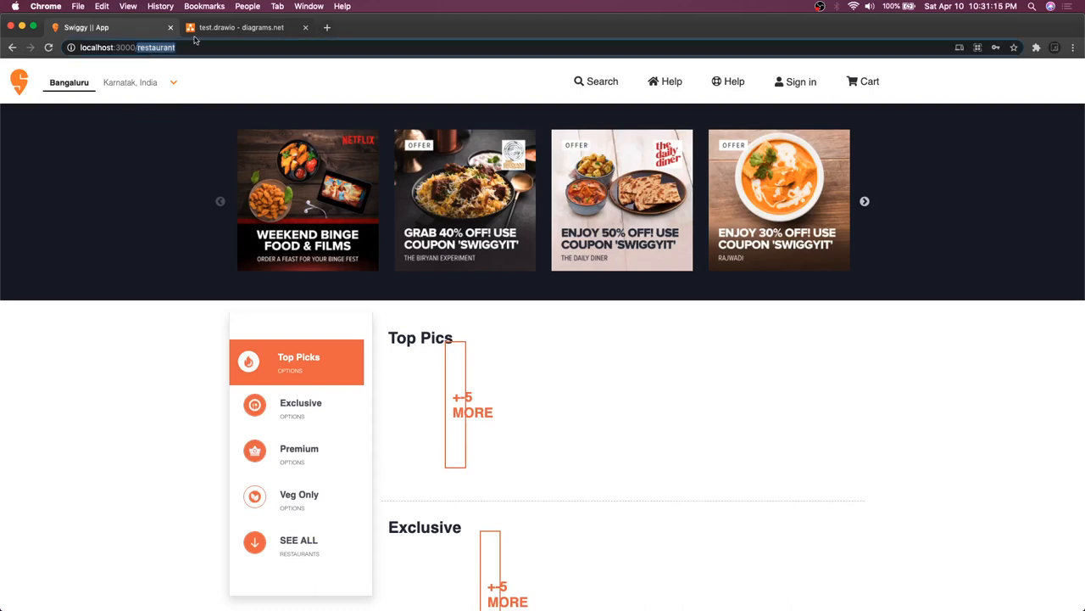
{"action": "left_click", "coordinate": [219, 28]}
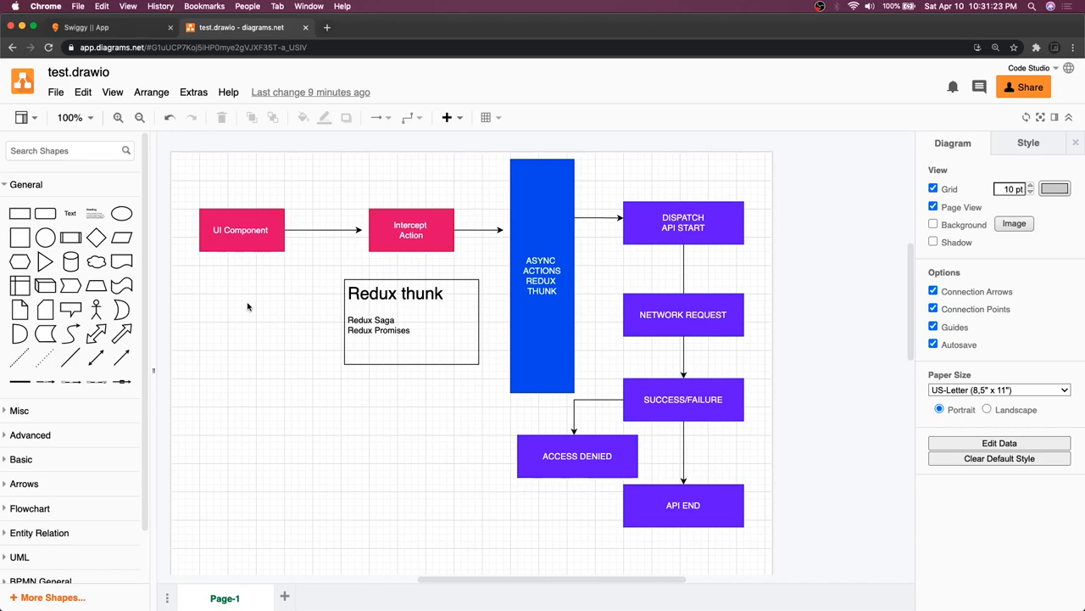
In Redux DevTools, view the LOGIN_SUCCESS state as a Chart tree, then return to the diagram workspace
{"action": "key", "text": "ctrl+Right"}
{"action": "key", "text": "ctrl+Right"}
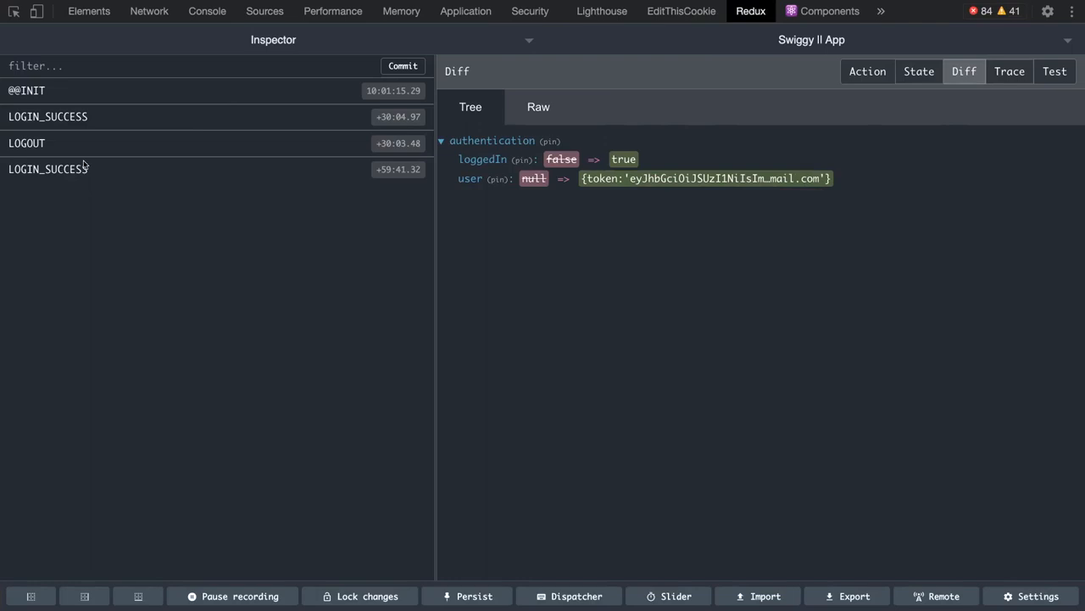
{"action": "left_click", "coordinate": [81, 174]}
{"action": "left_click", "coordinate": [278, 42]}
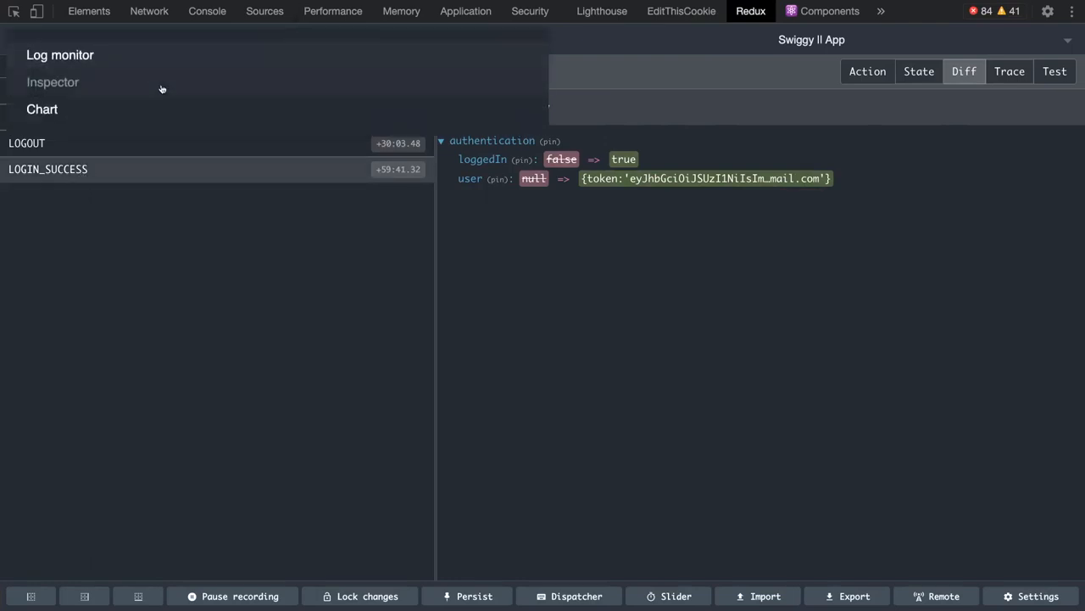
{"action": "left_click", "coordinate": [43, 110]}
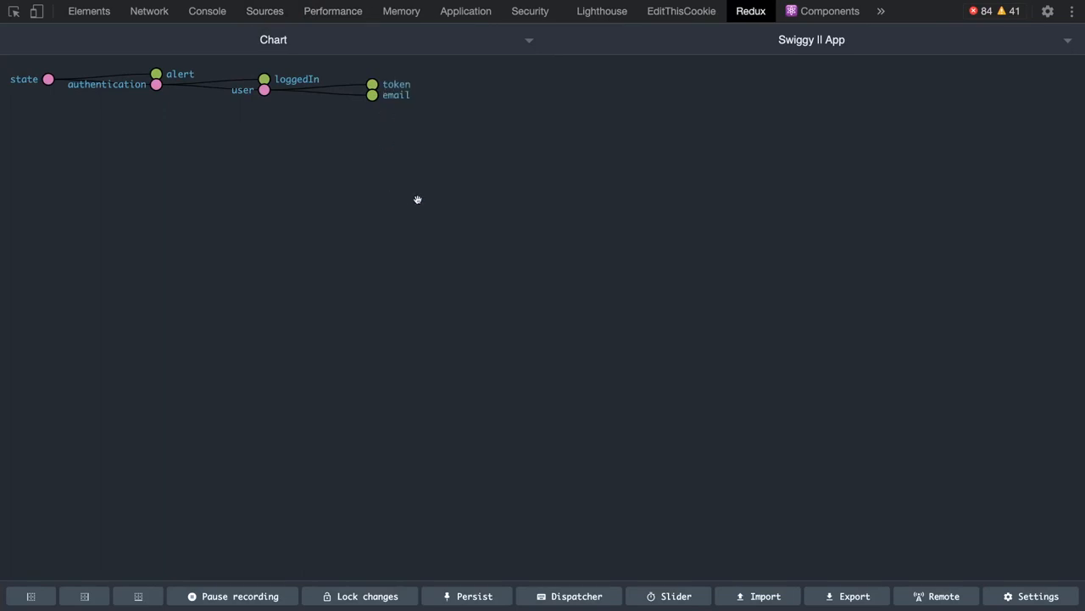
{"action": "key", "text": "ctrl+Left"}
{"action": "key", "text": "ctrl+Left"}
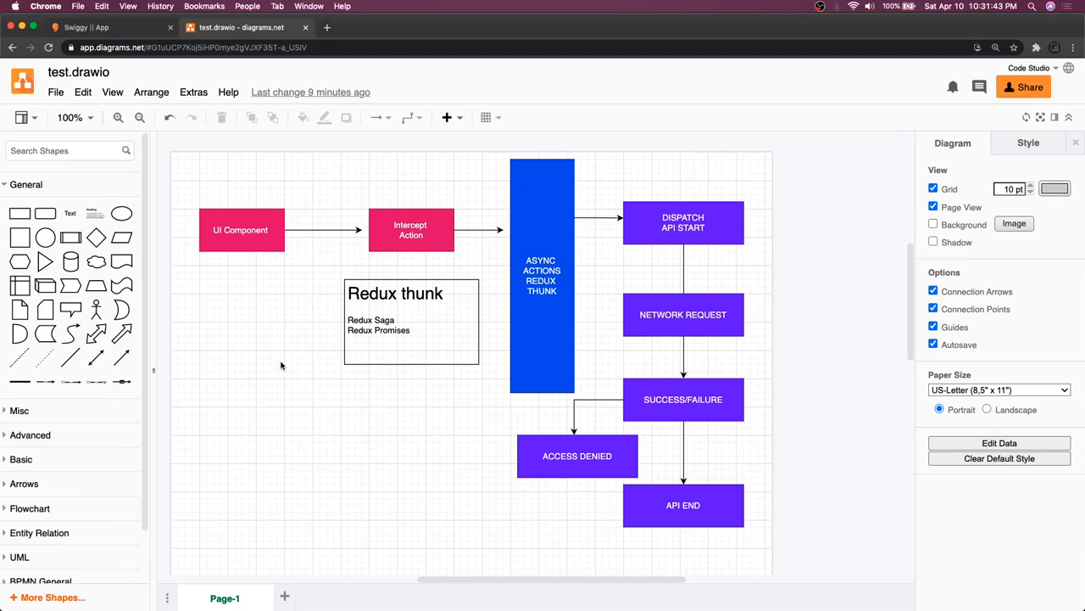
Reposition the Redux thunk note box below the Intercept Action box
{"action": "left_click_drag", "start_coordinate": [367, 318], "coordinate": [361, 320]}
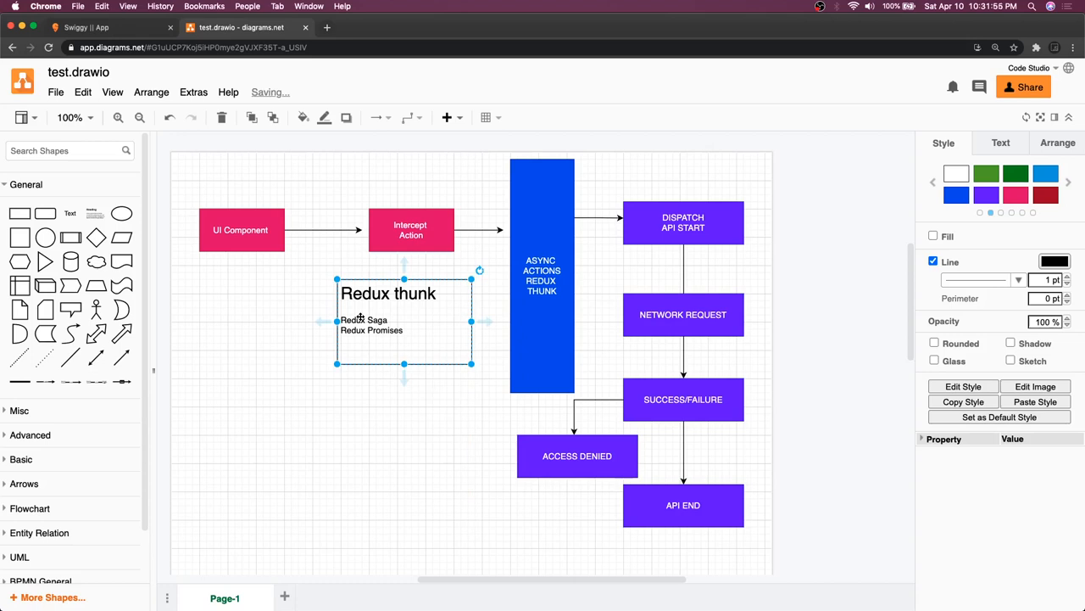
{"action": "left_click", "coordinate": [426, 216]}
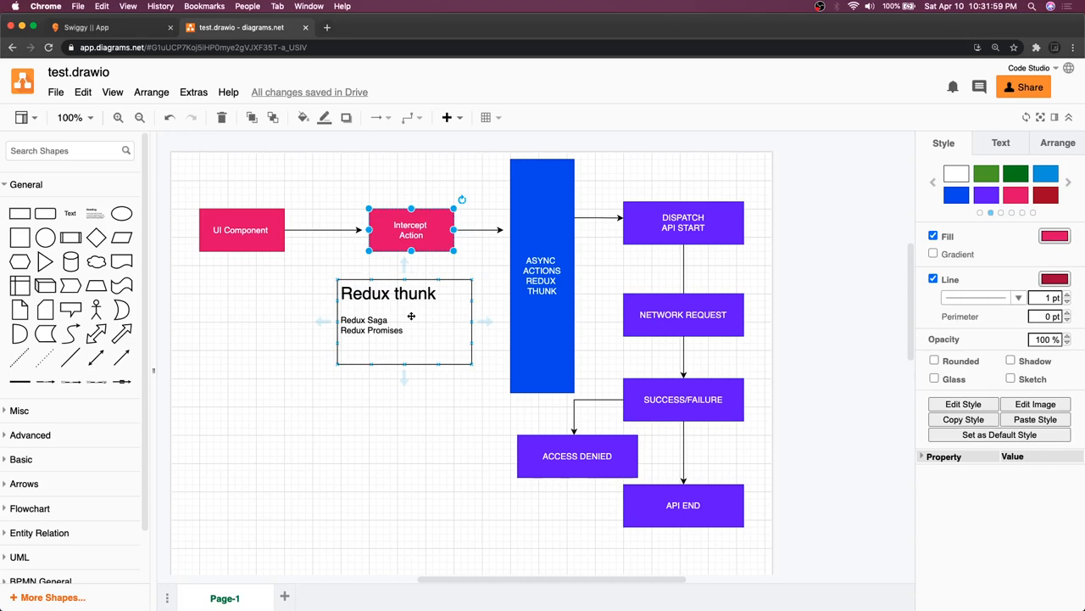
{"action": "left_click_drag", "start_coordinate": [412, 316], "coordinate": [412, 306]}
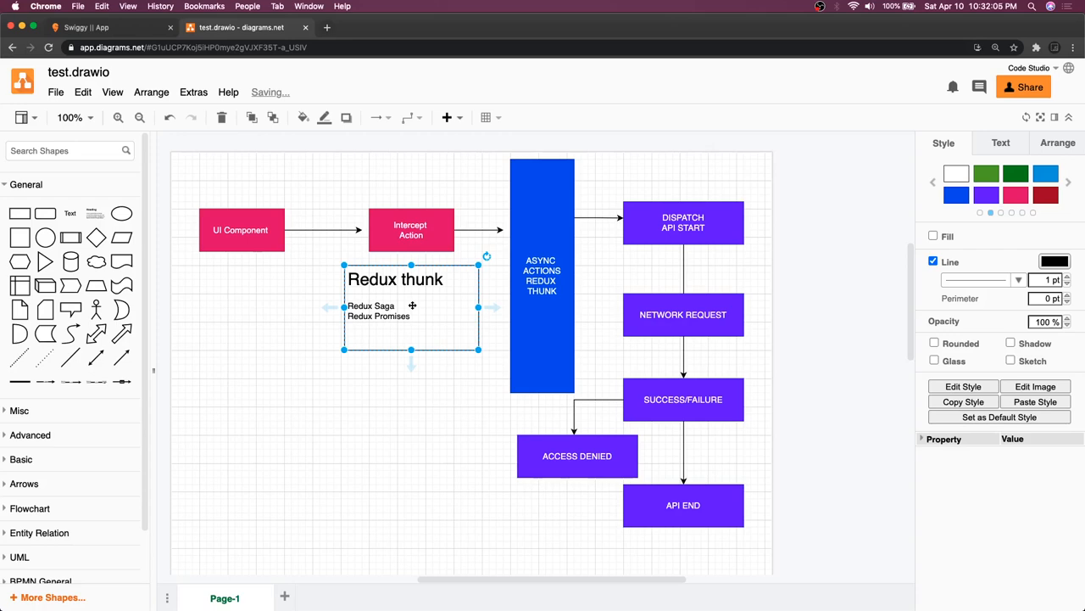
{"action": "scroll", "coordinate": [412, 305], "scroll_direction": "up", "scroll_amount": 3}
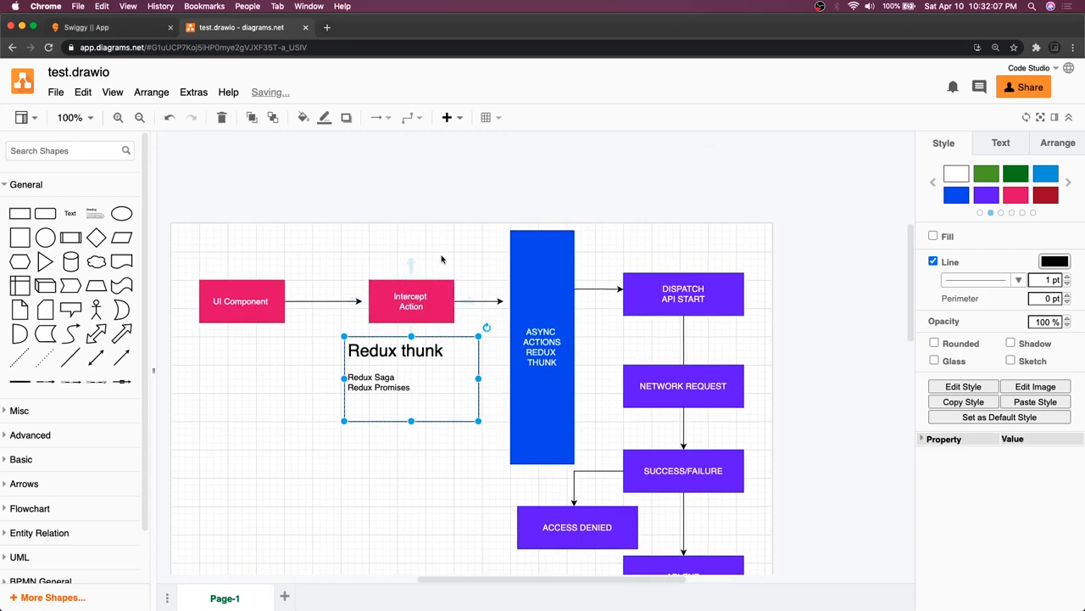
Highlight the Intercept Action box and then the Redux thunk note box
{"action": "left_click", "coordinate": [464, 257]}
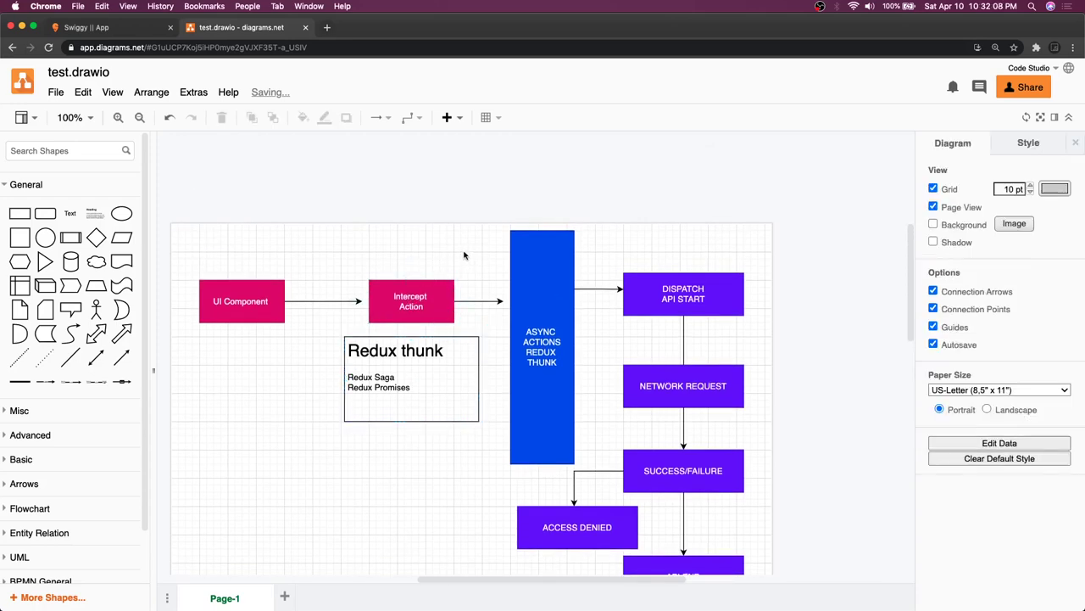
{"action": "left_click", "coordinate": [399, 305]}
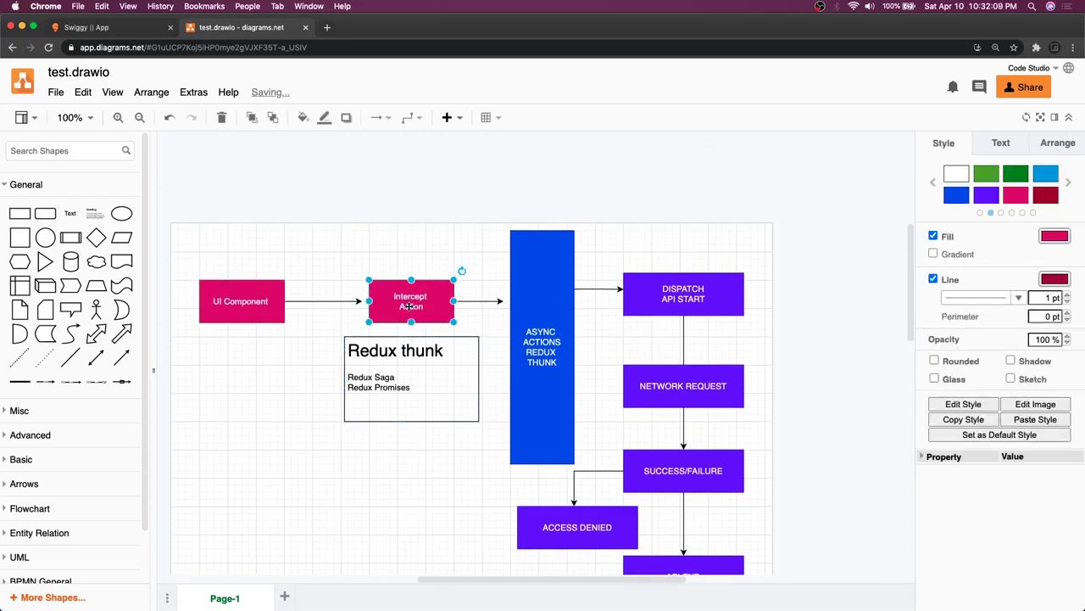
{"action": "left_click", "coordinate": [426, 383]}
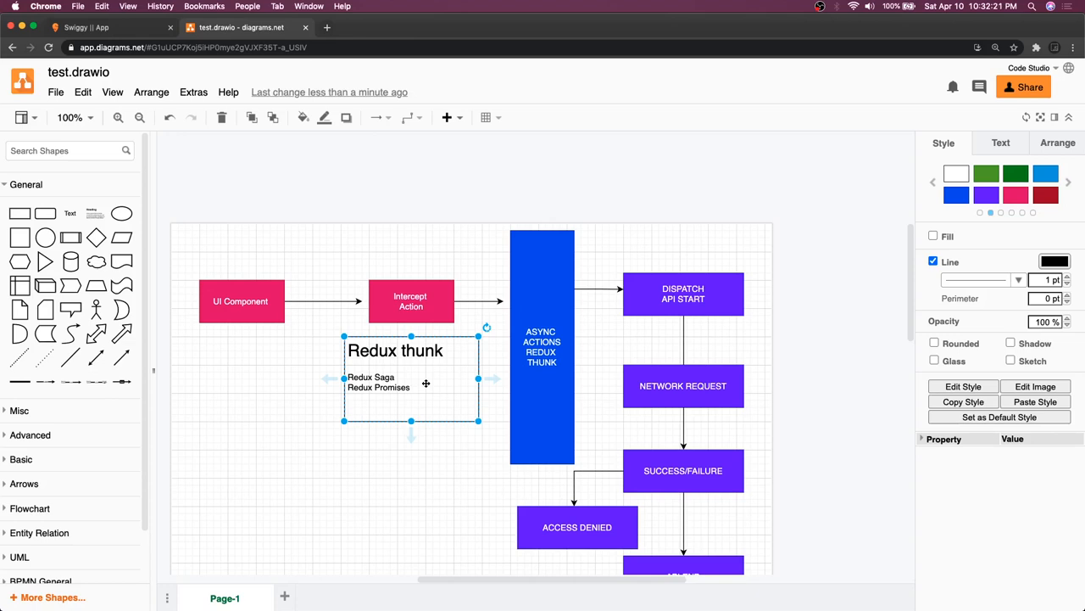
{"action": "left_click", "coordinate": [537, 305]}
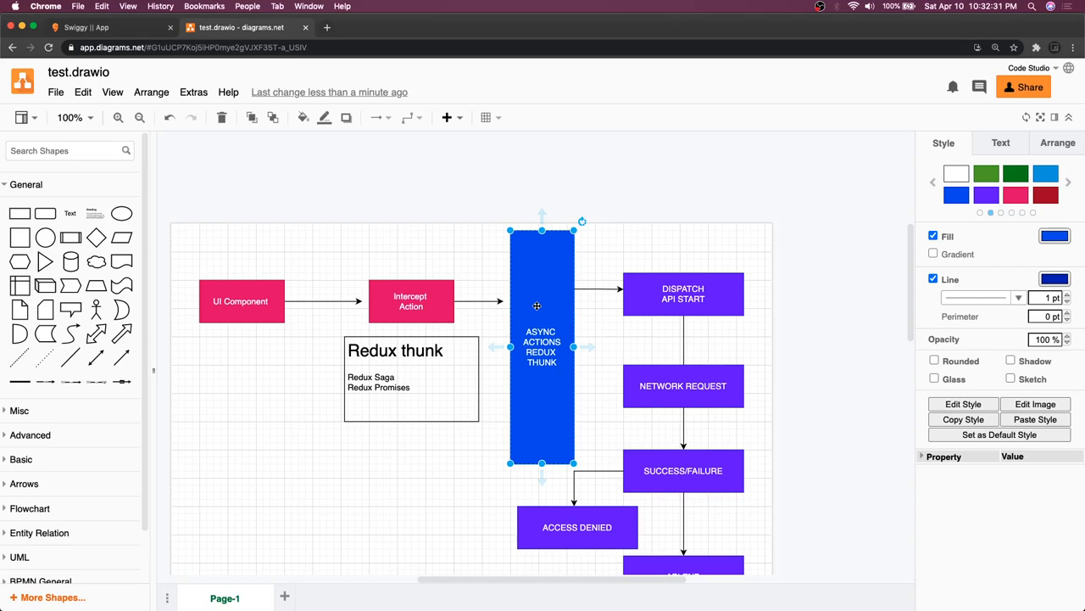
{"action": "left_click", "coordinate": [423, 304]}
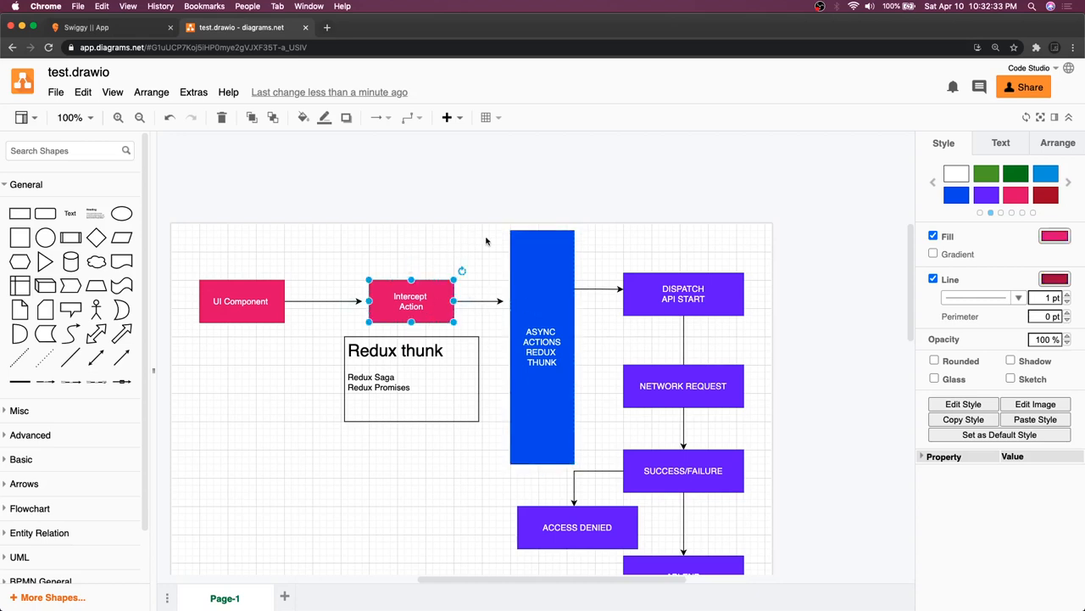
{"action": "scroll", "coordinate": [486, 241], "scroll_direction": "right", "scroll_amount": 2}
{"action": "left_click", "coordinate": [661, 287]}
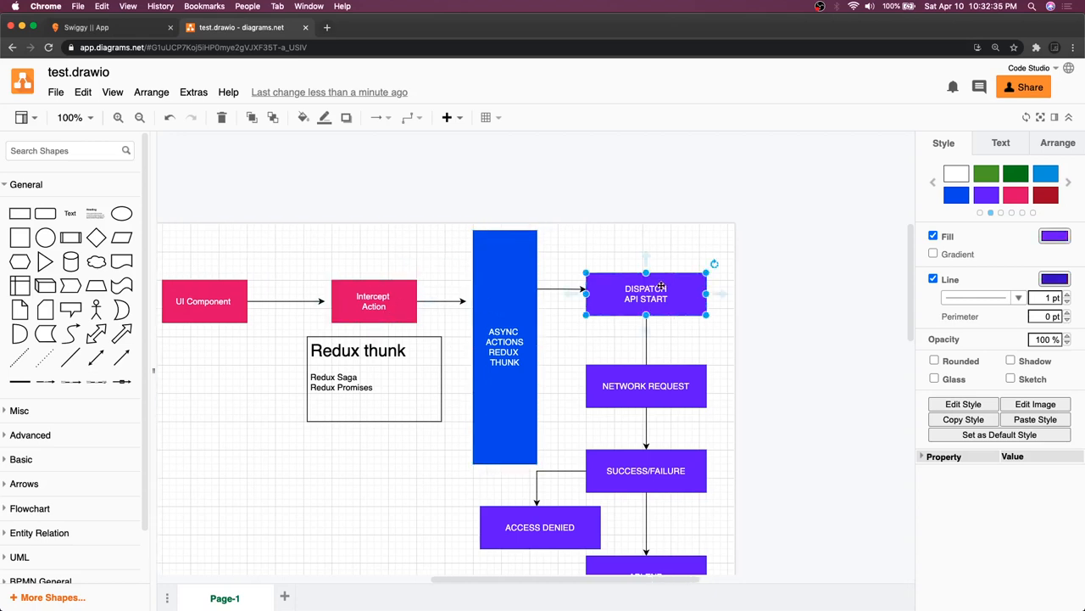
{"action": "left_click", "coordinate": [665, 390]}
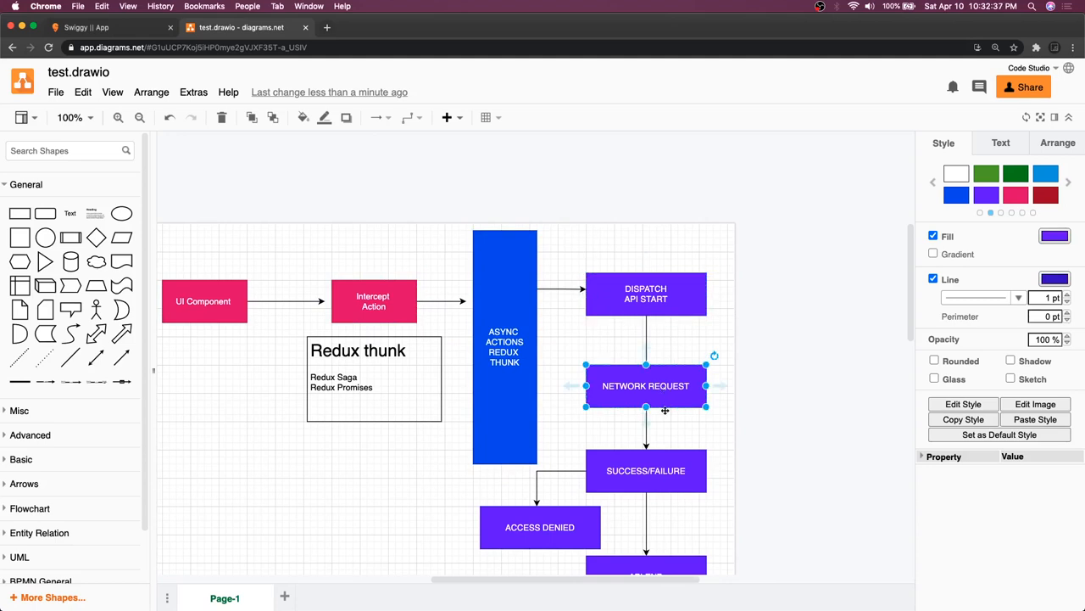
{"action": "left_click", "coordinate": [666, 471]}
{"action": "scroll", "coordinate": [668, 473], "scroll_direction": "down", "scroll_amount": 1}
{"action": "scroll", "coordinate": [667, 472], "scroll_direction": "down", "scroll_amount": 1}
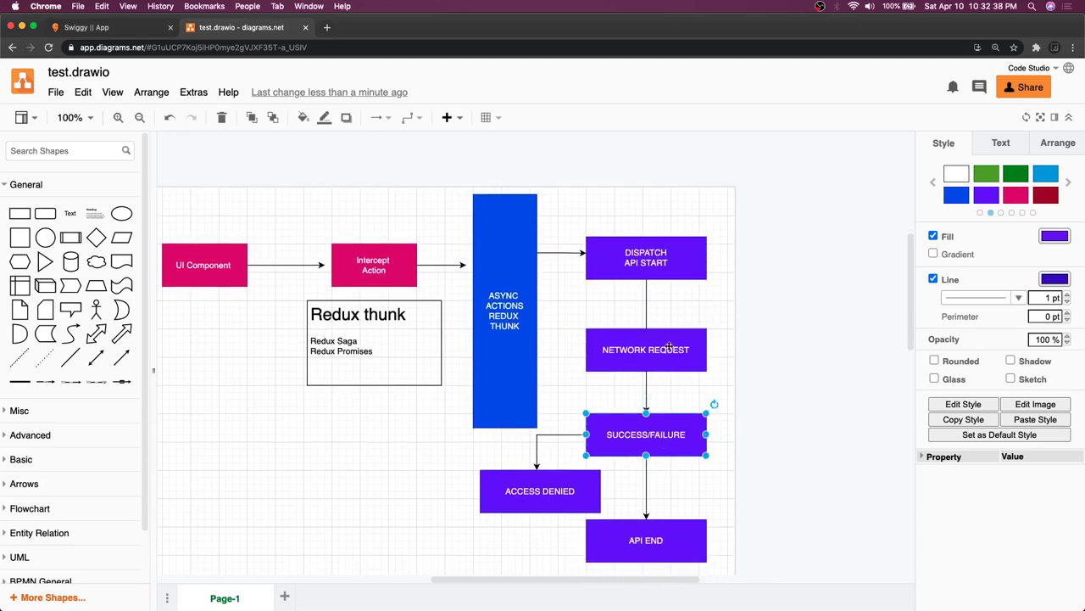
{"action": "left_click", "coordinate": [647, 268]}
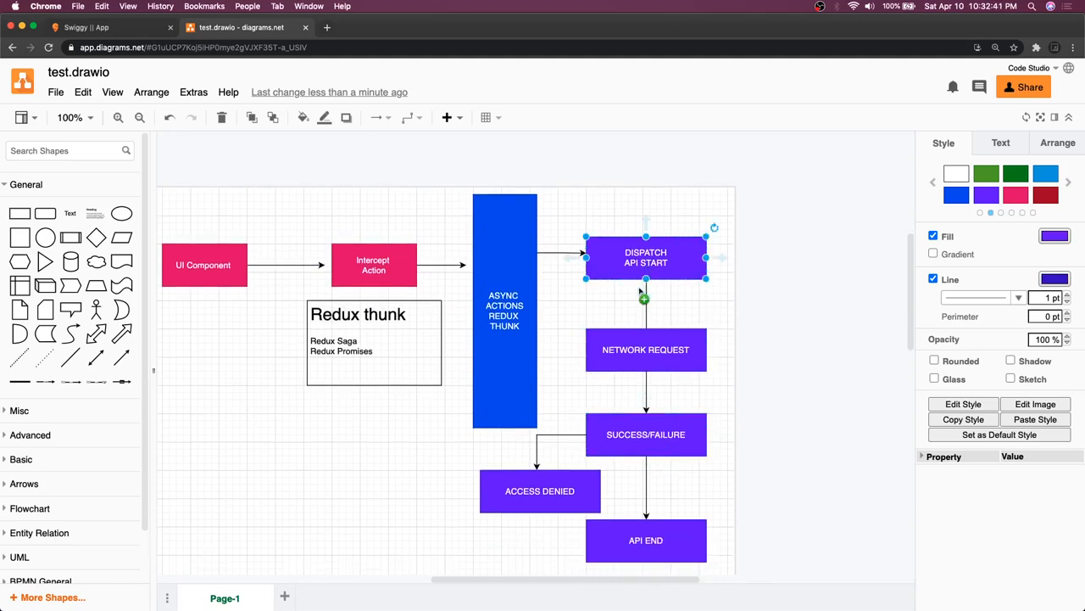
{"action": "left_click", "coordinate": [628, 367]}
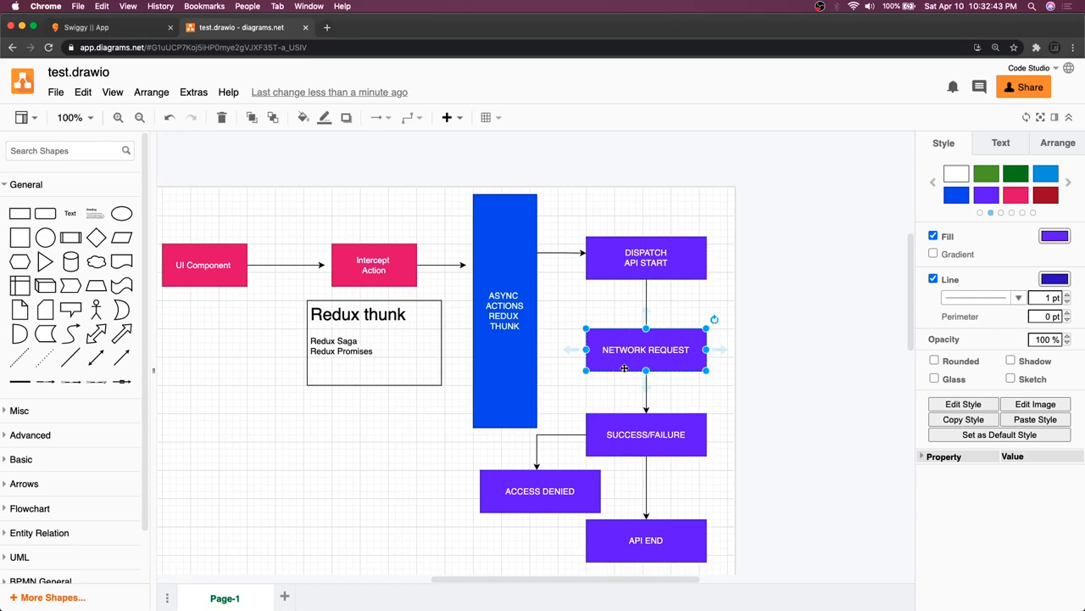
{"action": "scroll", "coordinate": [624, 367], "scroll_direction": "down", "scroll_amount": 2}
{"action": "left_click", "coordinate": [620, 383]}
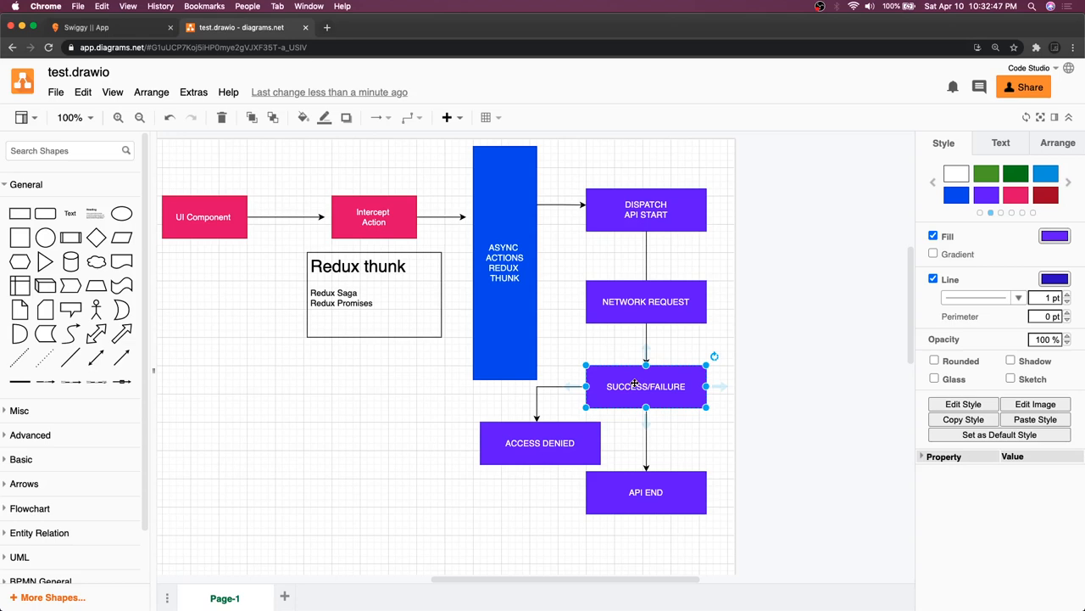
{"action": "left_click", "coordinate": [587, 437]}
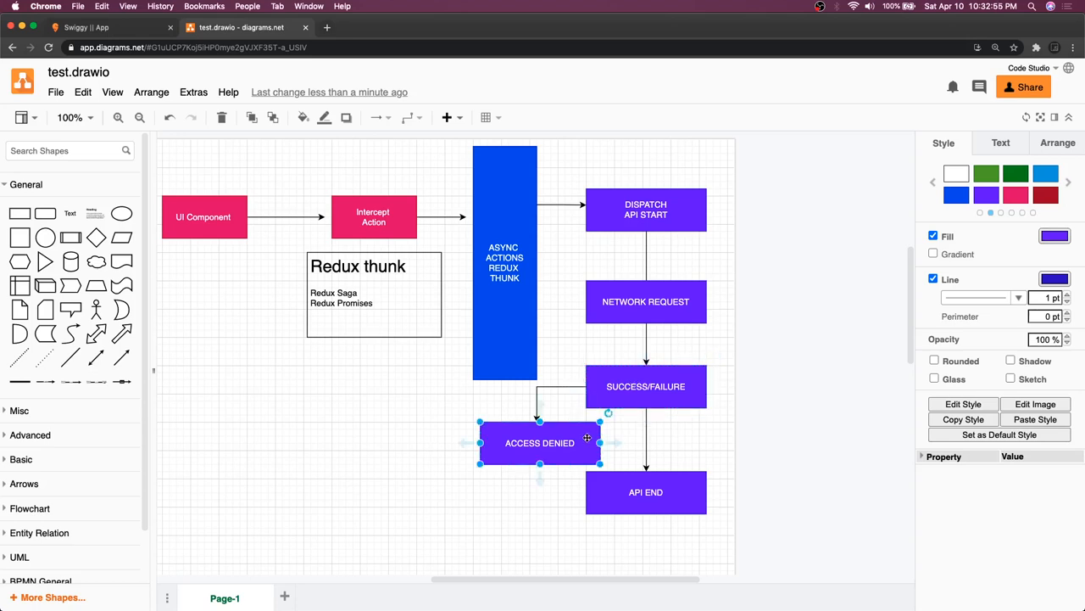
{"action": "left_click", "coordinate": [563, 354]}
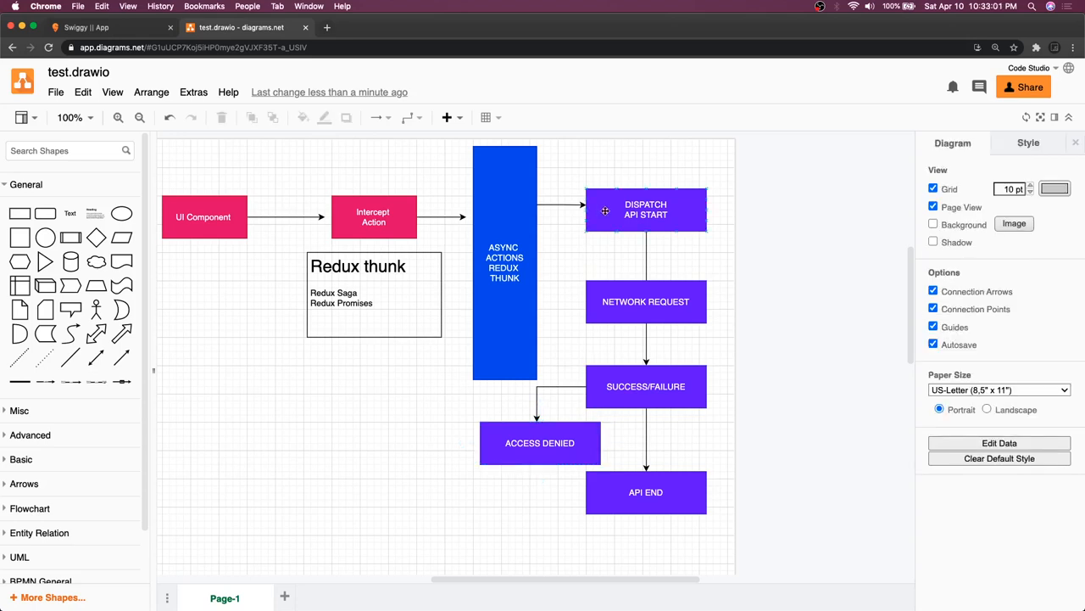
Walk through DISPATCH API START, ACCESS DENIED, API END and SUCCESS/FAILURE boxes
{"action": "left_click", "coordinate": [638, 203]}
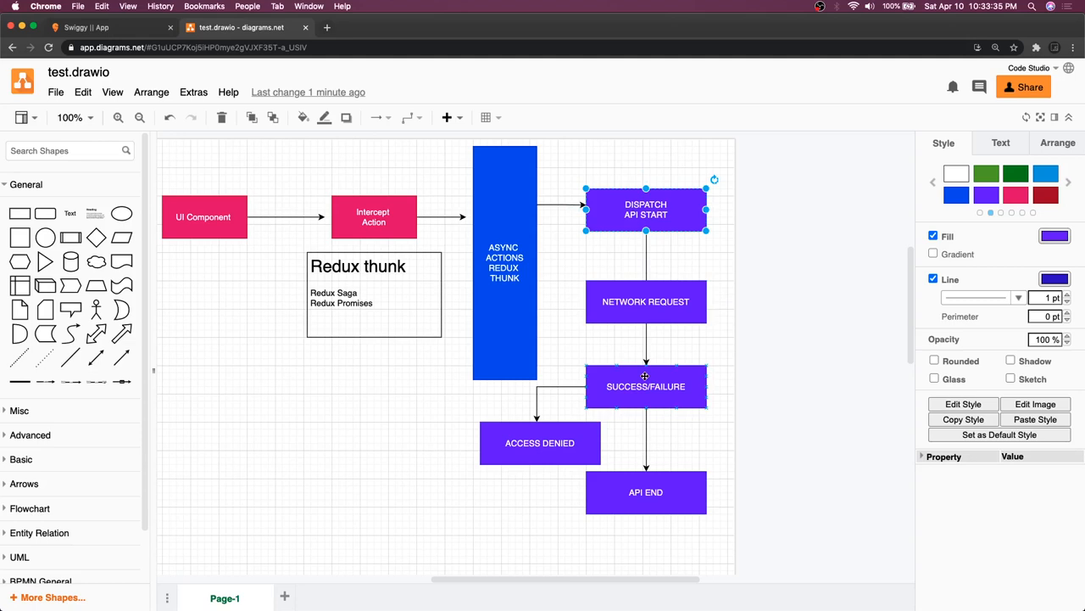
{"action": "left_click", "coordinate": [573, 454]}
{"action": "left_click", "coordinate": [644, 492]}
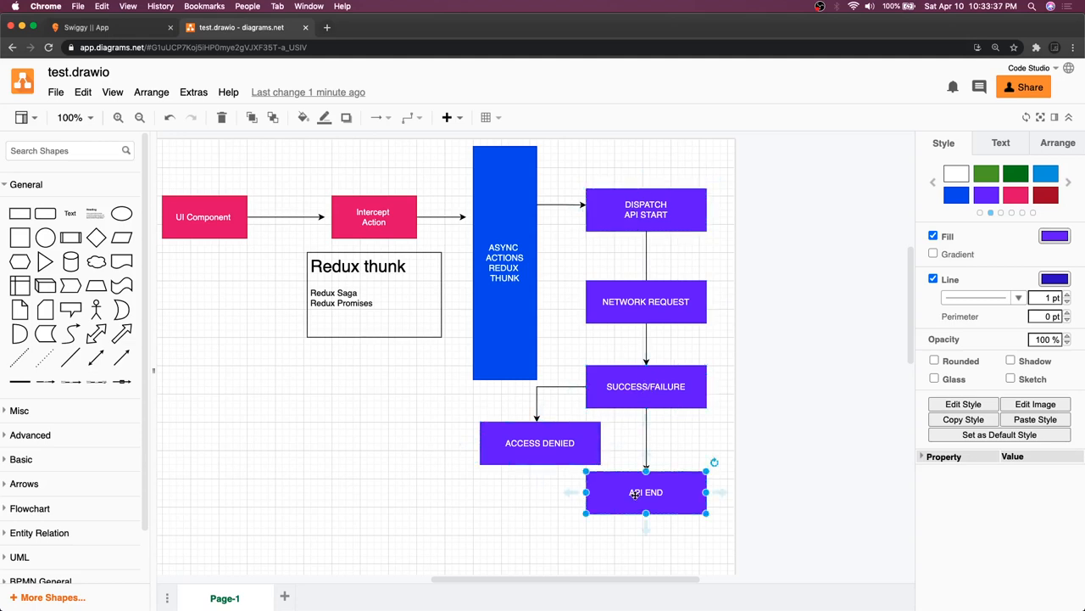
{"action": "left_click", "coordinate": [646, 386]}
Revisit API END and DISPATCH API START to finish reviewing the flow
{"action": "left_click", "coordinate": [659, 492]}
{"action": "left_click", "coordinate": [649, 216]}
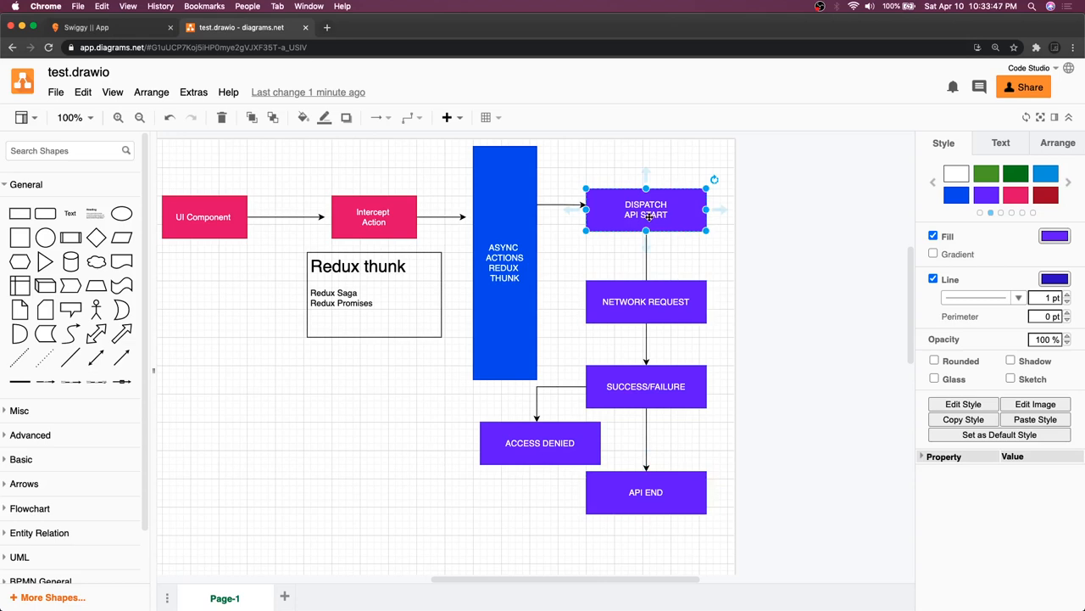
{"action": "left_click", "coordinate": [646, 481]}
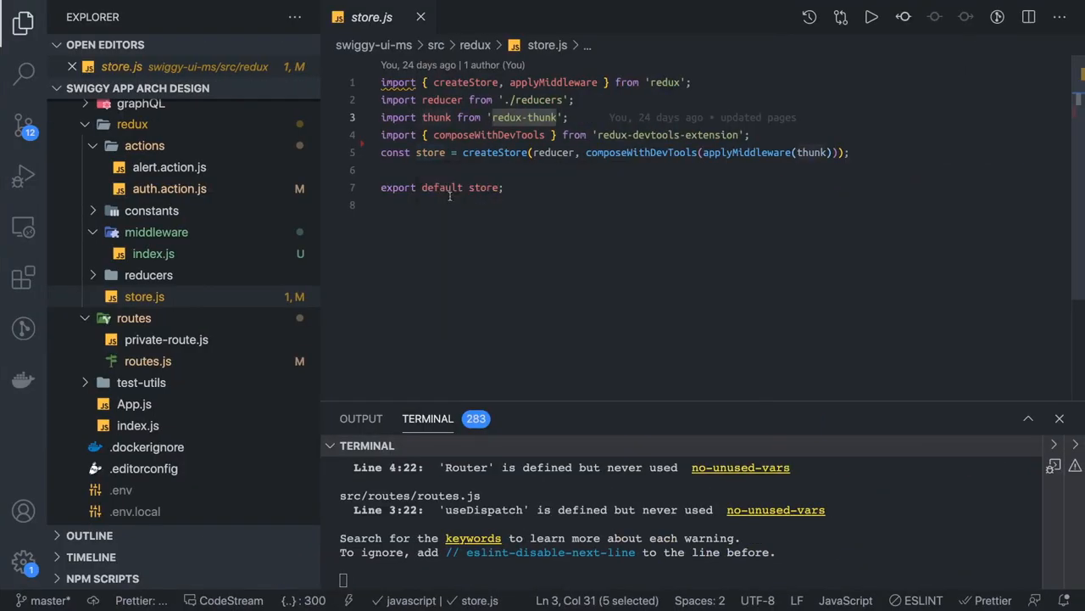
Peek at the stub apiMiddleware in middleware/index.js, then return to store.js
{"action": "left_click", "coordinate": [456, 268]}
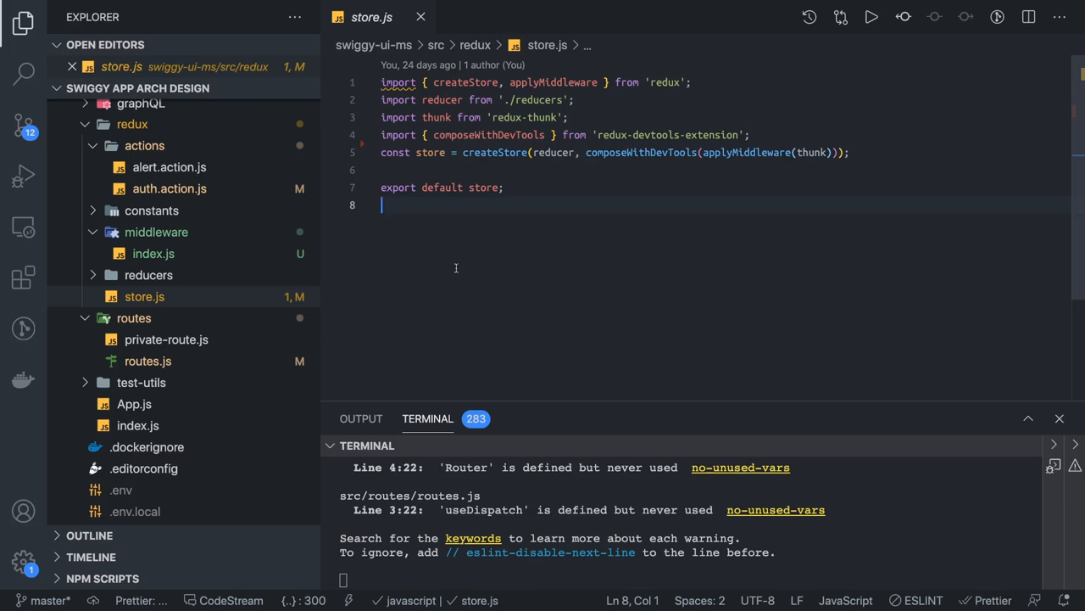
{"action": "left_click", "coordinate": [155, 259]}
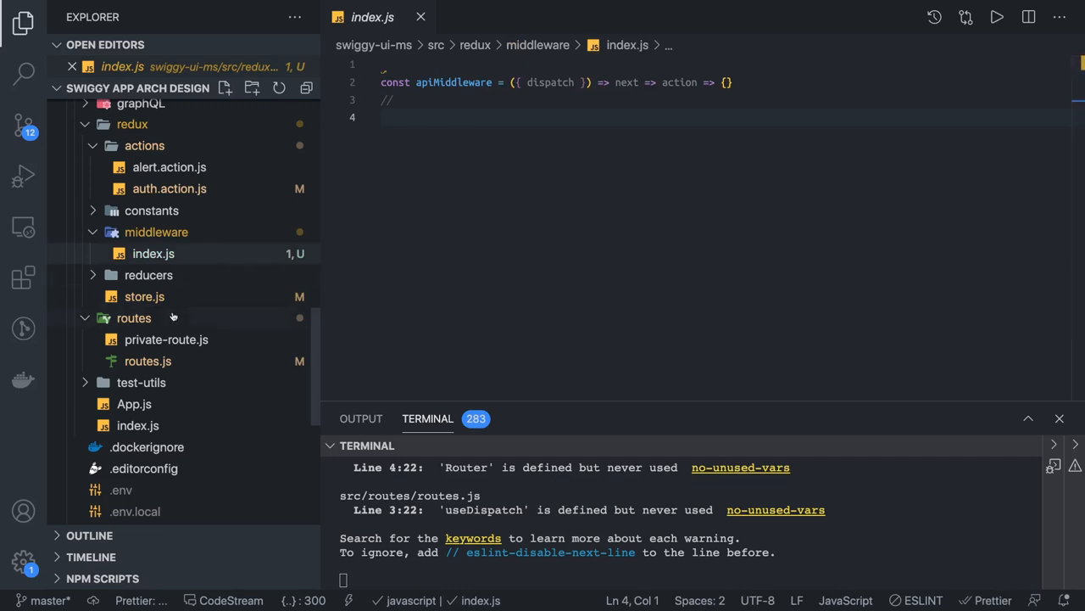
{"action": "left_click", "coordinate": [152, 296]}
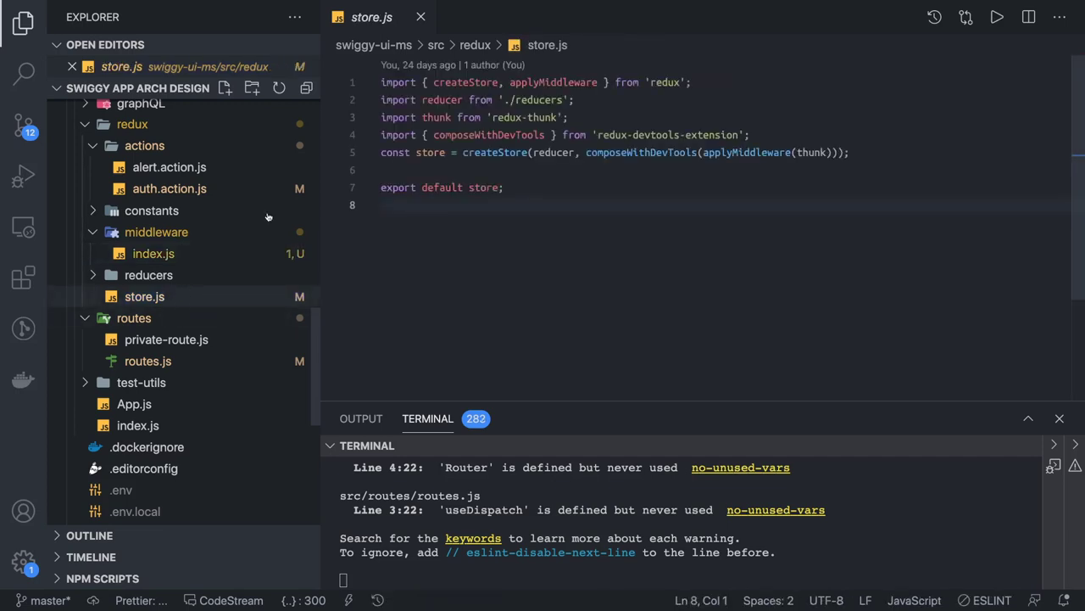
Highlight thunk and composeWithDevTools in the store setup
{"action": "double_click", "coordinate": [438, 118]}
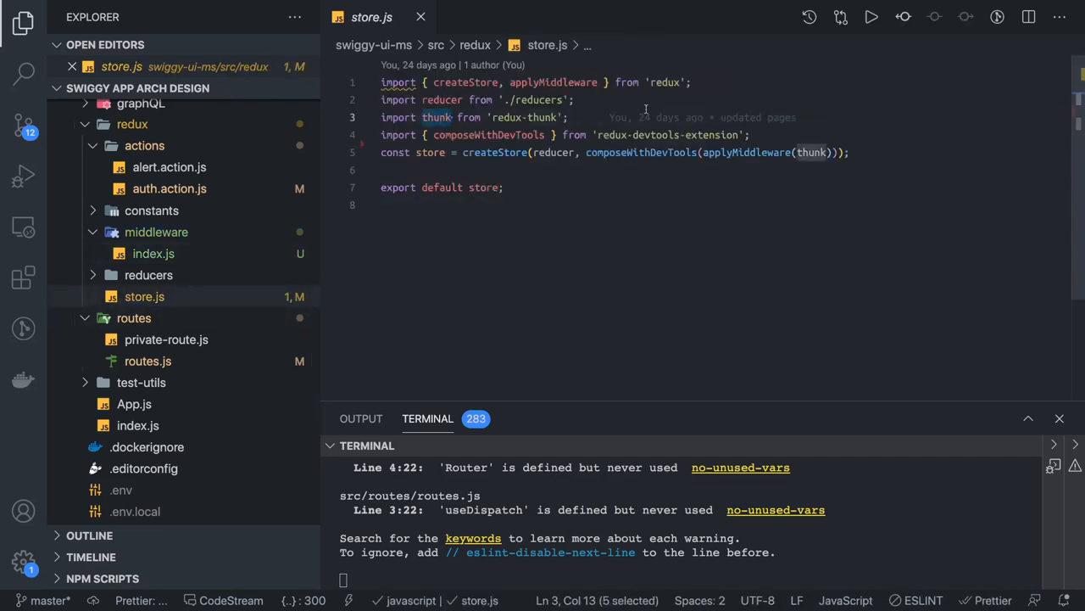
{"action": "double_click", "coordinate": [650, 153]}
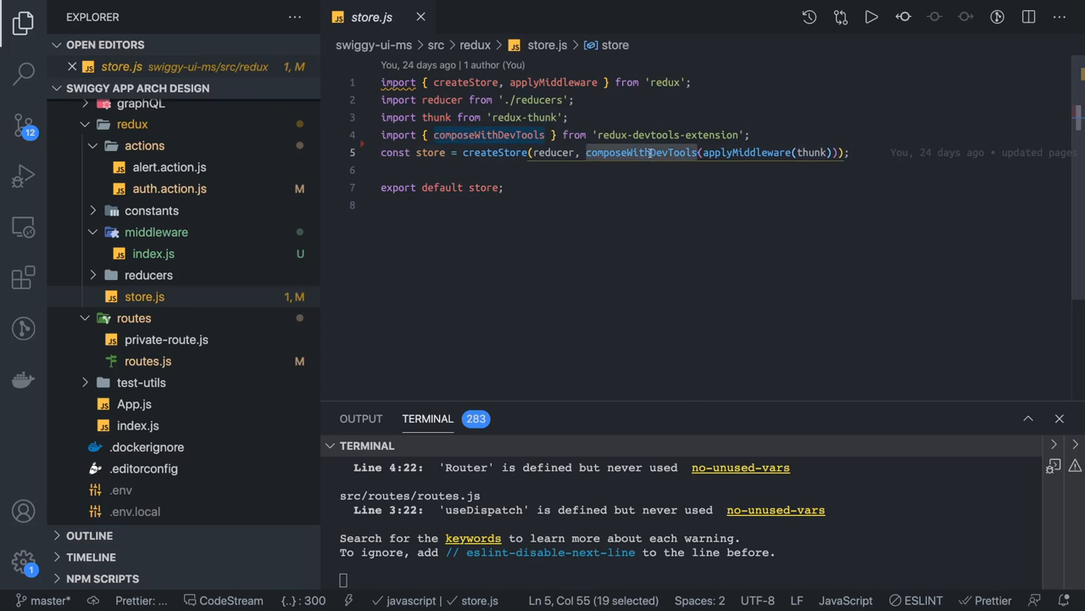
{"action": "mouse_move", "coordinate": [152, 339]}
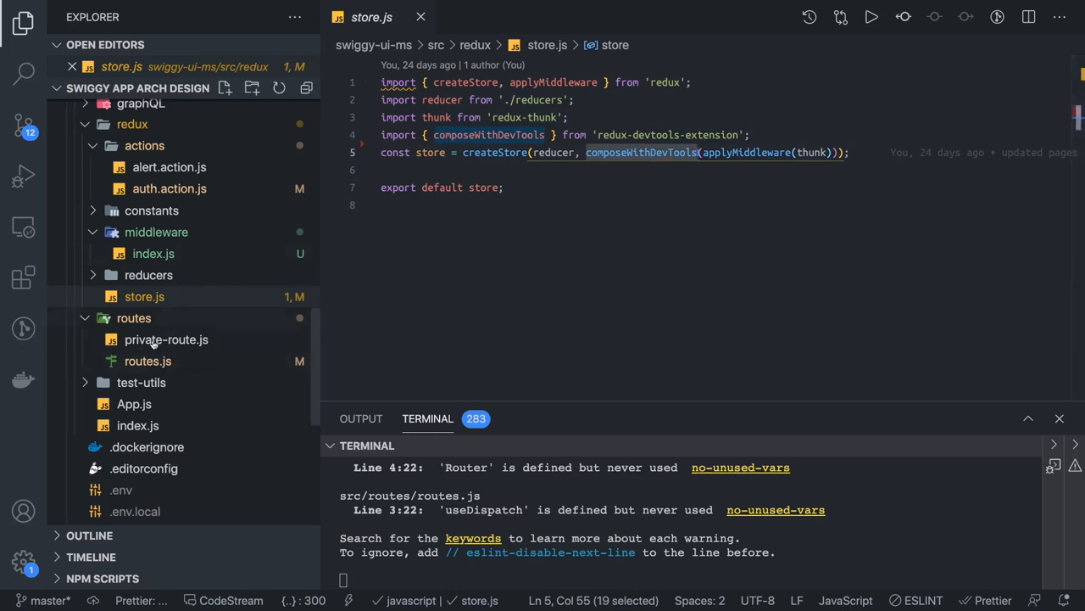
{"action": "left_click", "coordinate": [174, 193]}
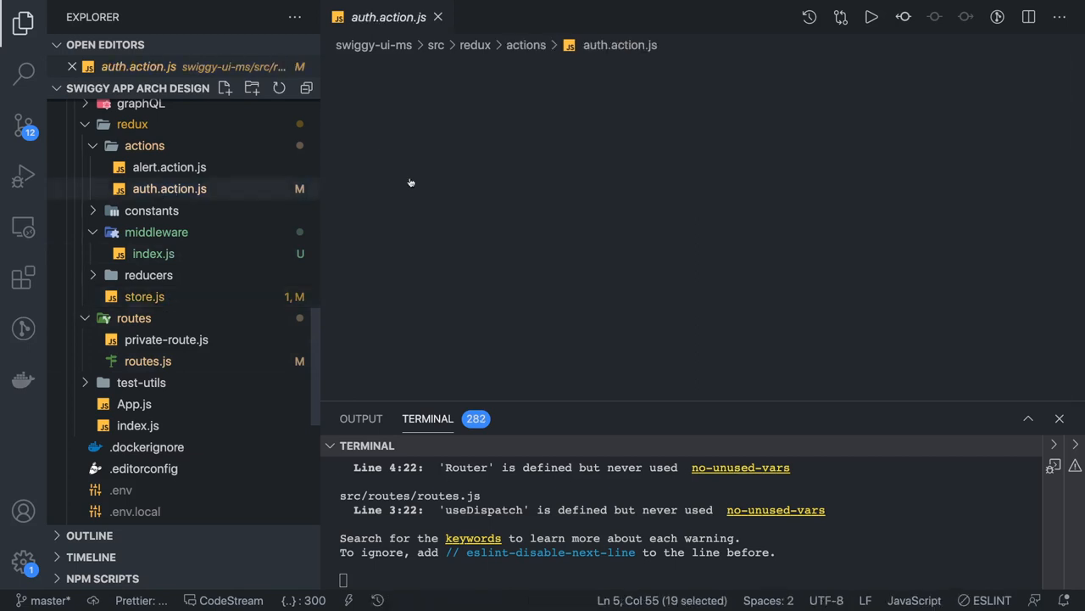
{"action": "scroll", "coordinate": [557, 214], "scroll_direction": "down", "scroll_amount": 1}
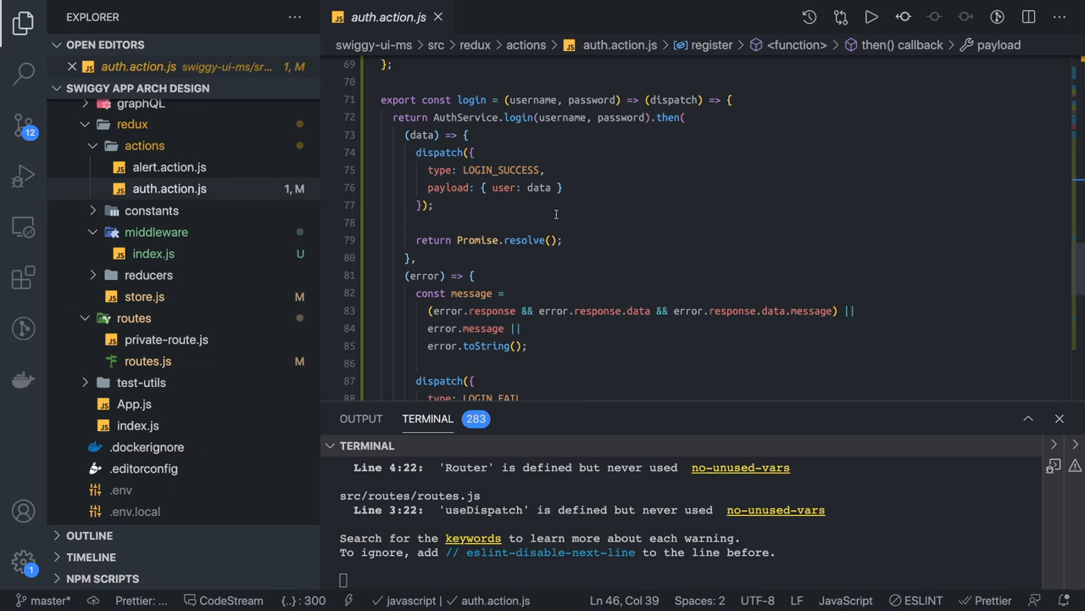
{"action": "scroll", "coordinate": [556, 214], "scroll_direction": "up", "scroll_amount": 1}
{"action": "double_click", "coordinate": [465, 130]}
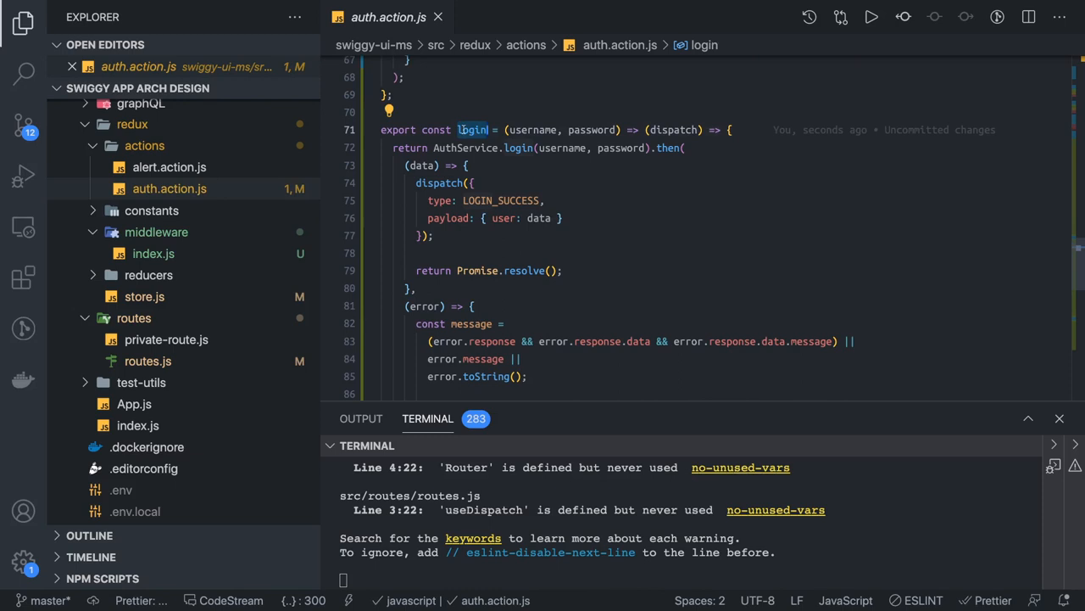
{"action": "left_click_drag", "start_coordinate": [504, 130], "coordinate": [623, 130]}
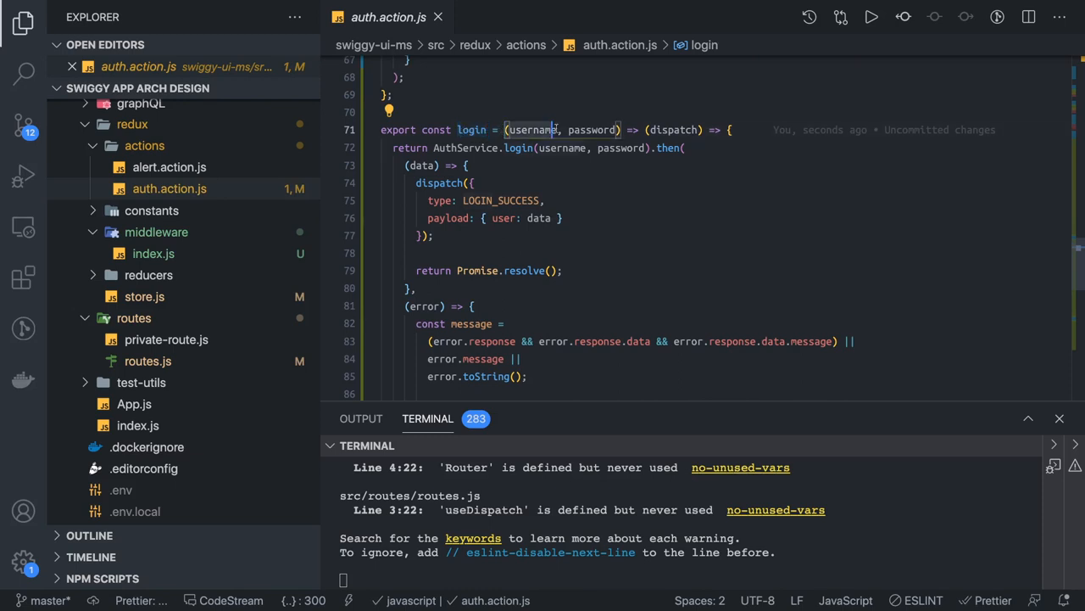
{"action": "left_click", "coordinate": [670, 130]}
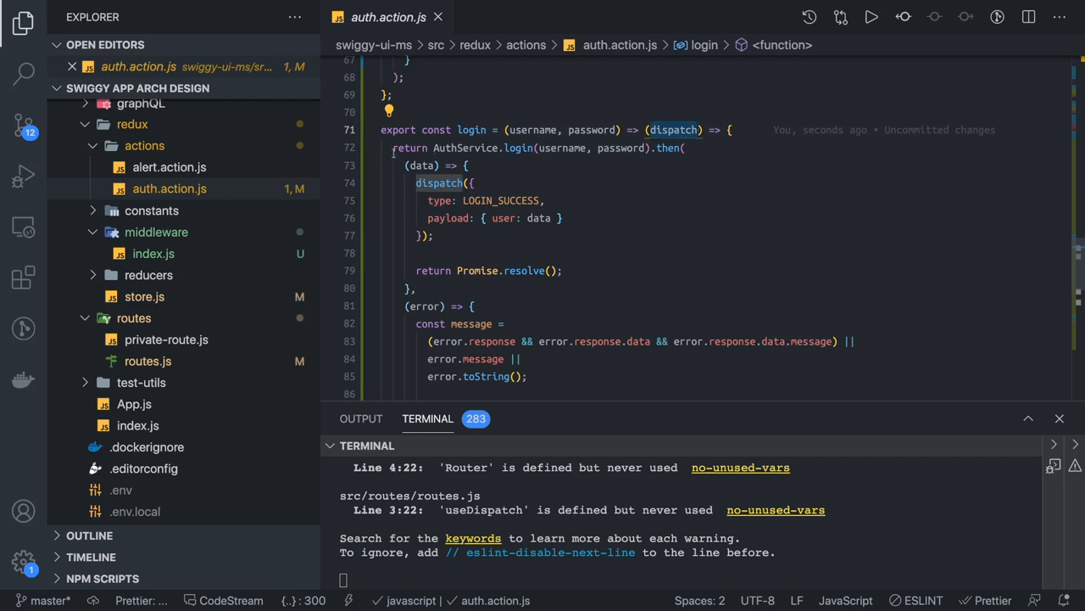
{"action": "left_click_drag", "start_coordinate": [382, 148], "coordinate": [382, 253]}
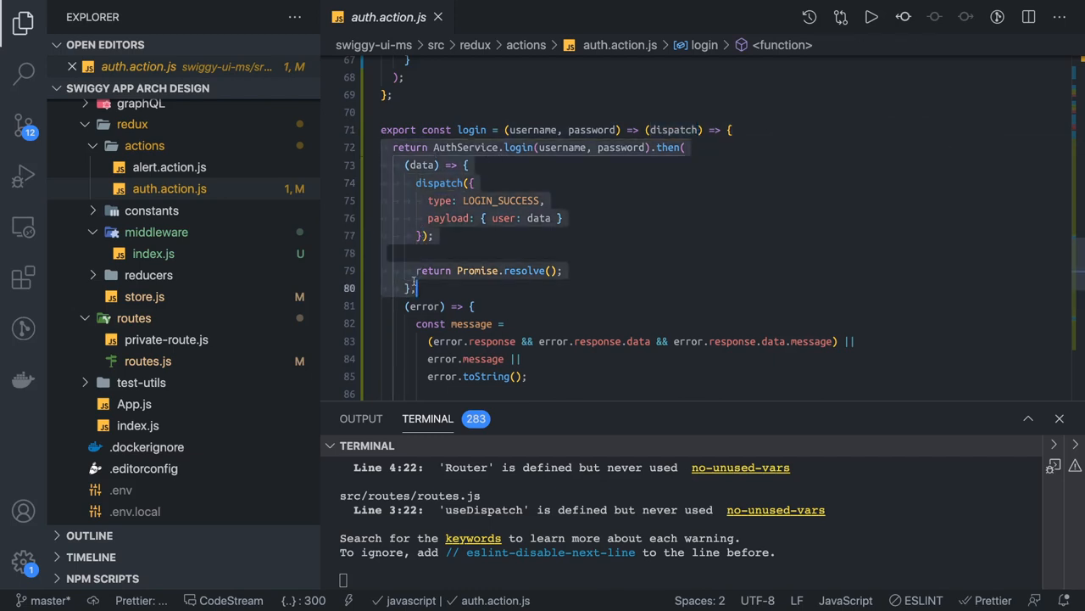
{"action": "left_click", "coordinate": [556, 202]}
{"action": "left_click", "coordinate": [695, 147]}
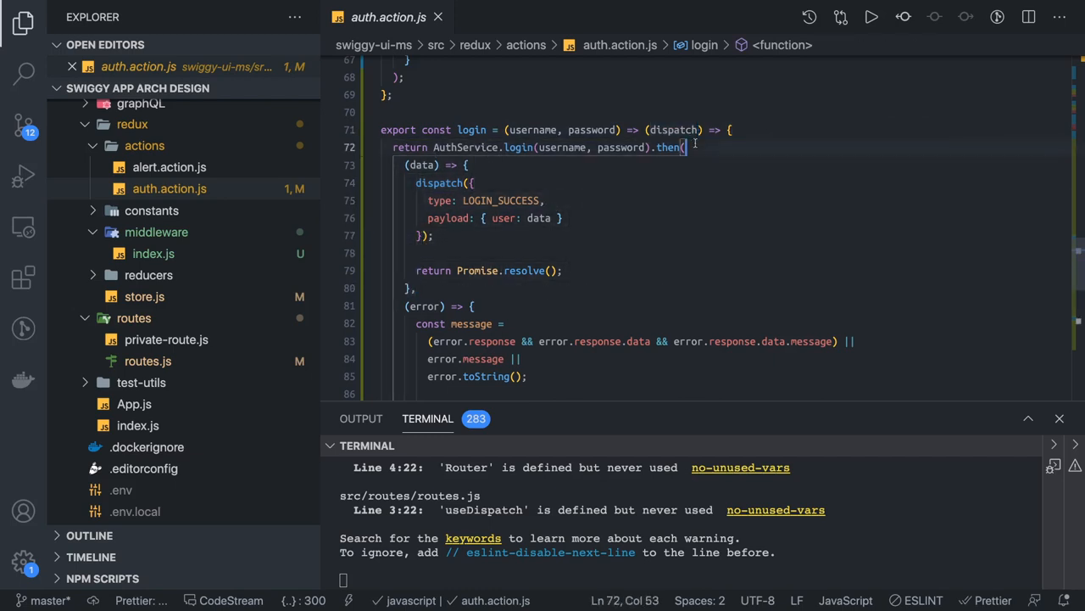
{"action": "left_click", "coordinate": [487, 168]}
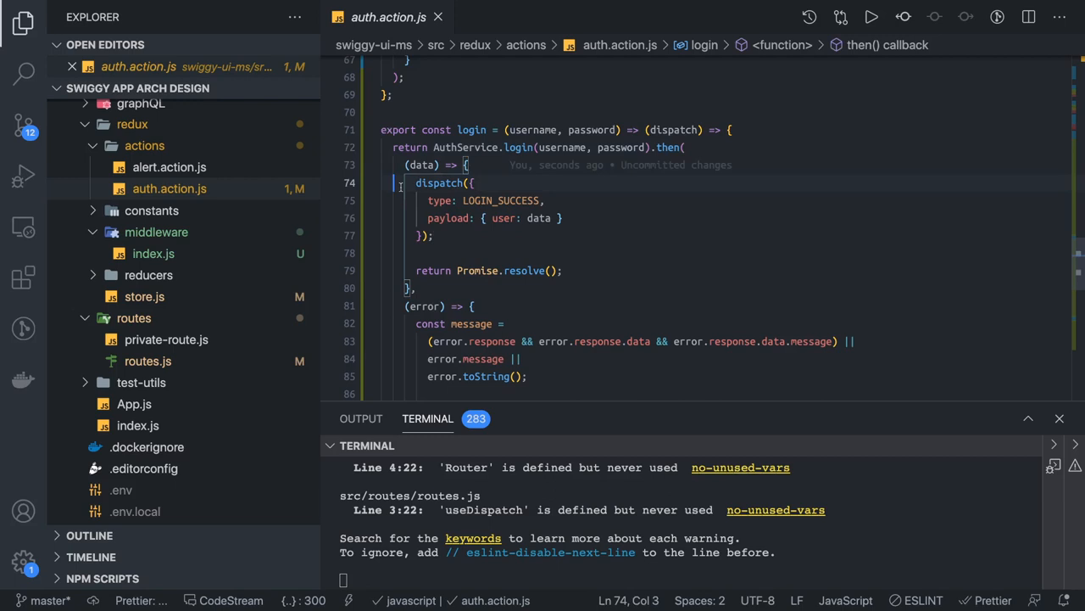
{"action": "key", "text": "shift+Down"}
{"action": "key", "text": "shift+Down"}
{"action": "key", "text": "shift+Down"}
{"action": "scroll", "coordinate": [413, 253], "scroll_direction": "down", "scroll_amount": 3}
{"action": "scroll", "coordinate": [413, 252], "scroll_direction": "up", "scroll_amount": 2}
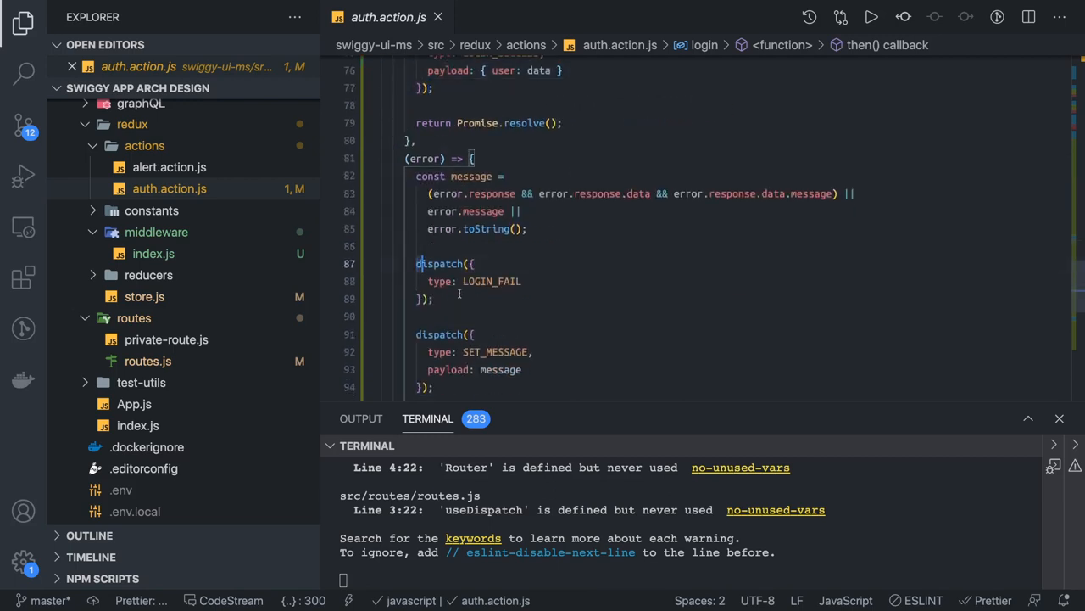
{"action": "left_click_drag", "start_coordinate": [416, 327], "coordinate": [434, 368]}
{"action": "scroll", "coordinate": [426, 255], "scroll_direction": "down", "scroll_amount": 4}
{"action": "left_click_drag", "start_coordinate": [415, 201], "coordinate": [434, 255]}
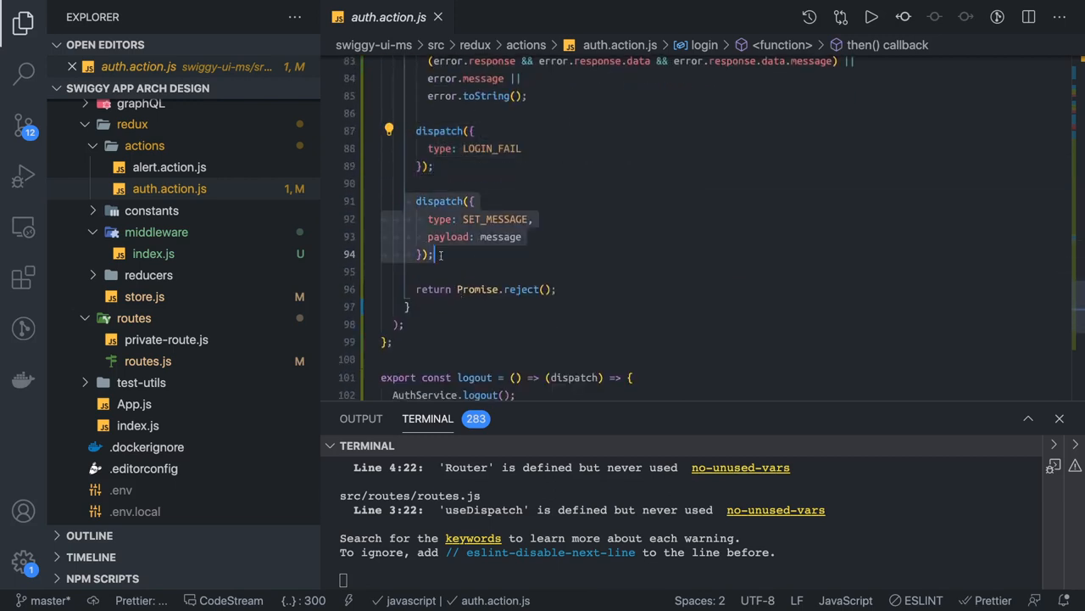
{"action": "scroll", "coordinate": [440, 255], "scroll_direction": "up", "scroll_amount": 5}
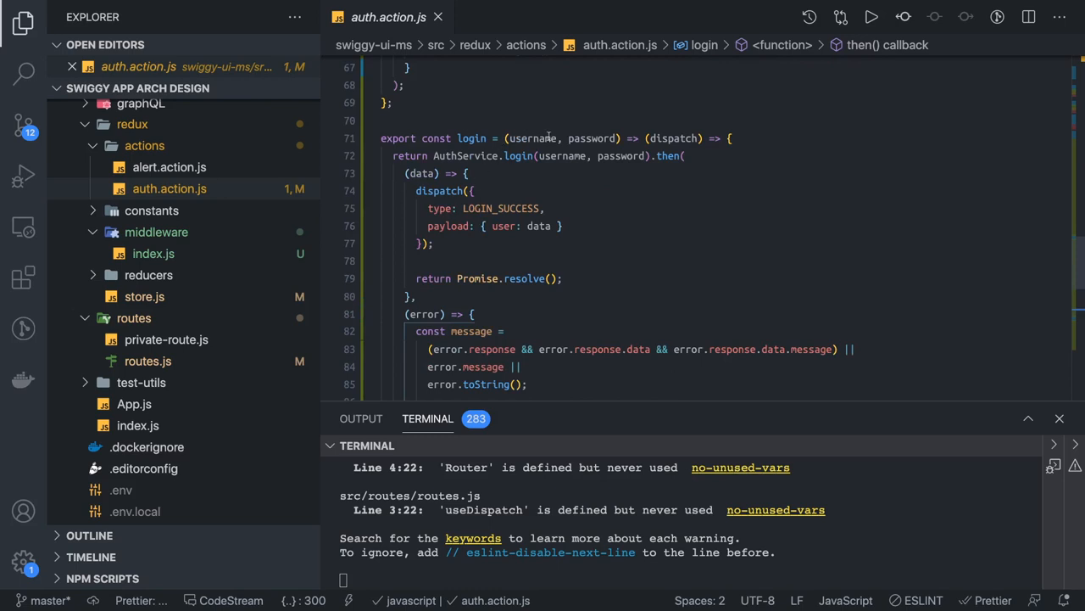
{"action": "left_click", "coordinate": [675, 137]}
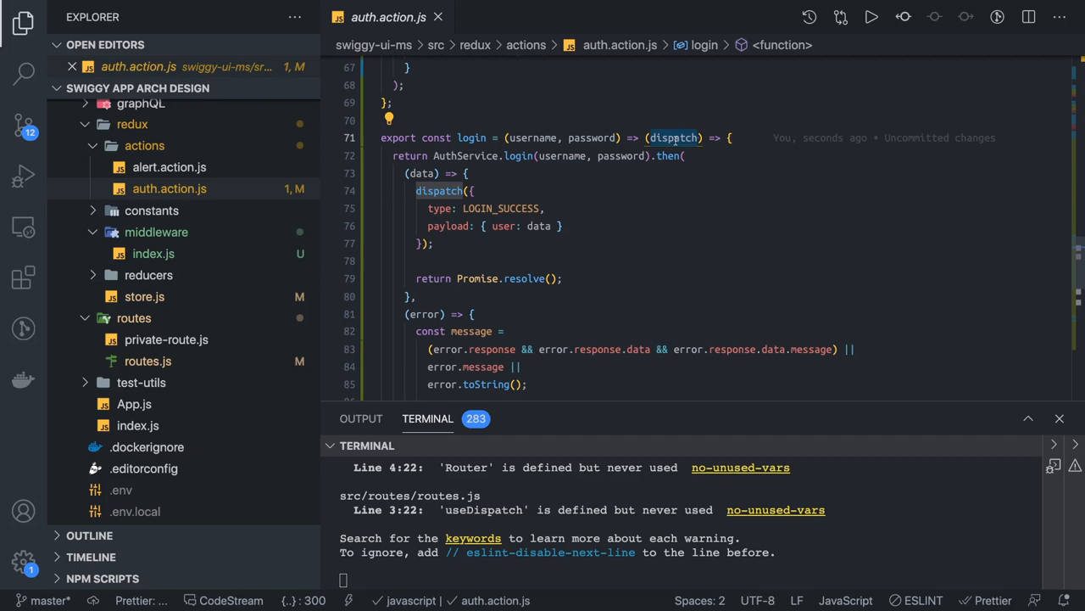
{"action": "scroll", "coordinate": [676, 140], "scroll_direction": "down", "scroll_amount": 3}
{"action": "scroll", "coordinate": [577, 153], "scroll_direction": "down", "scroll_amount": 5}
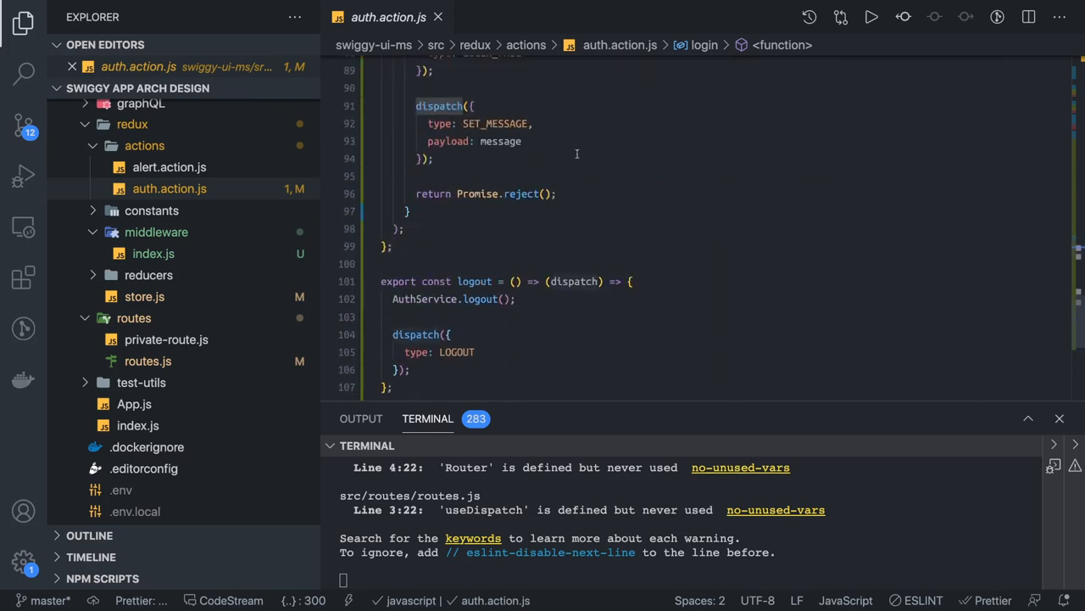
{"action": "scroll", "coordinate": [576, 154], "scroll_direction": "down", "scroll_amount": 2}
{"action": "scroll", "coordinate": [577, 153], "scroll_direction": "up", "scroll_amount": 8}
{"action": "scroll", "coordinate": [576, 153], "scroll_direction": "up", "scroll_amount": 4}
{"action": "scroll", "coordinate": [577, 154], "scroll_direction": "up", "scroll_amount": 6}
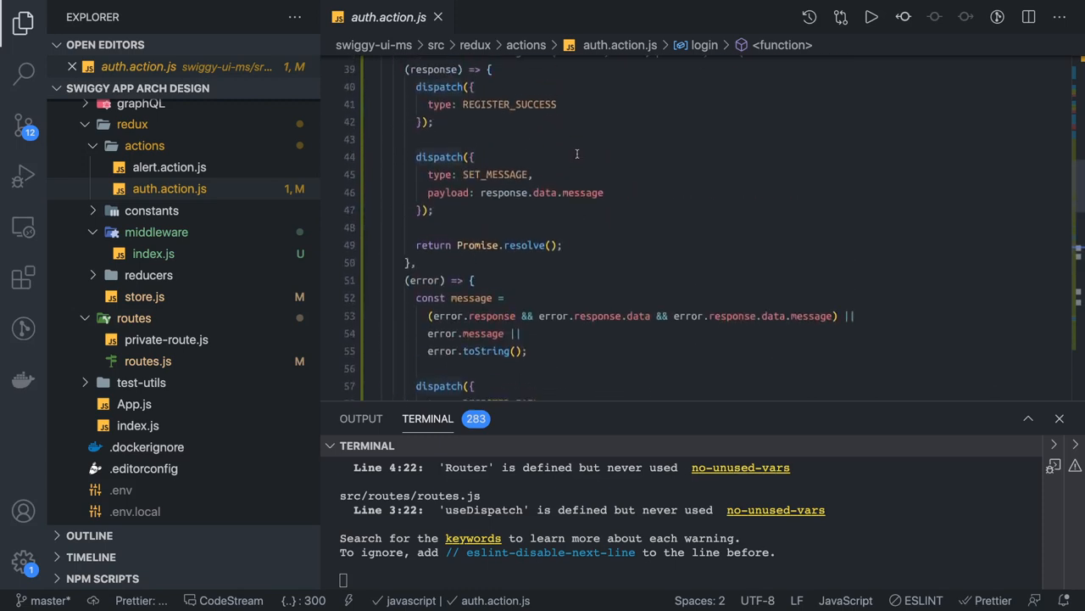
{"action": "scroll", "coordinate": [577, 154], "scroll_direction": "up", "scroll_amount": 1}
{"action": "scroll", "coordinate": [577, 154], "scroll_direction": "up", "scroll_amount": 2}
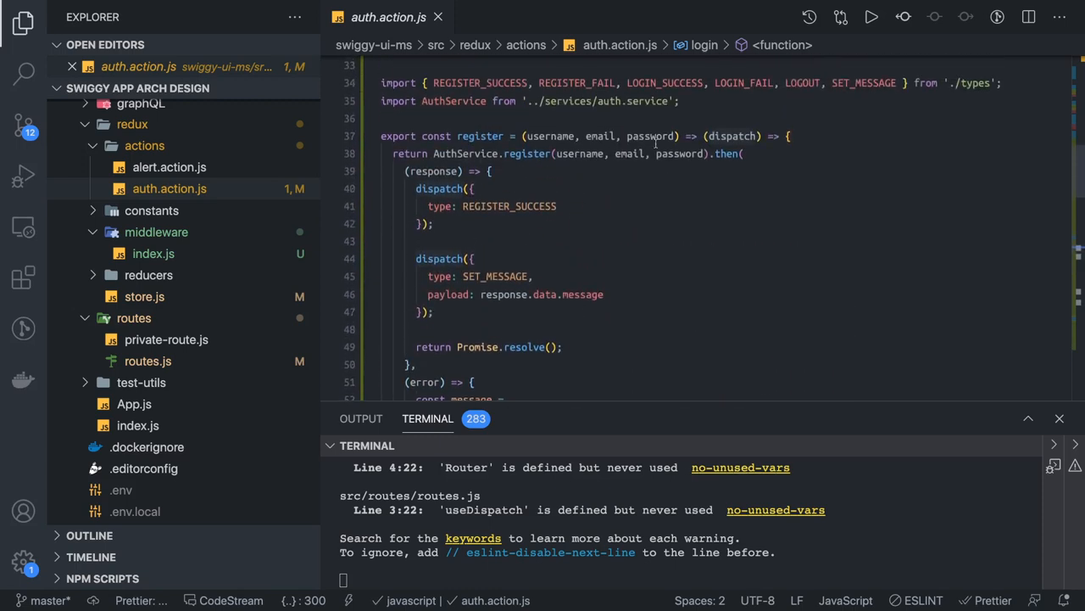
{"action": "left_click", "coordinate": [755, 136]}
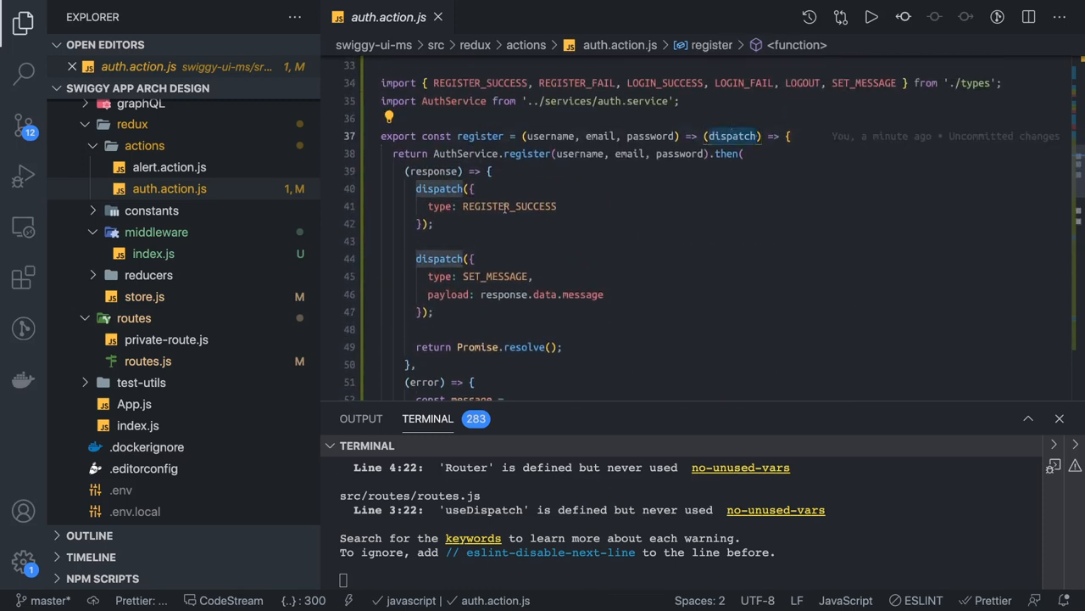
{"action": "scroll", "coordinate": [506, 207], "scroll_direction": "down", "scroll_amount": 1}
{"action": "left_click_drag", "start_coordinate": [416, 207], "coordinate": [405, 152]}
{"action": "double_click", "coordinate": [529, 135]}
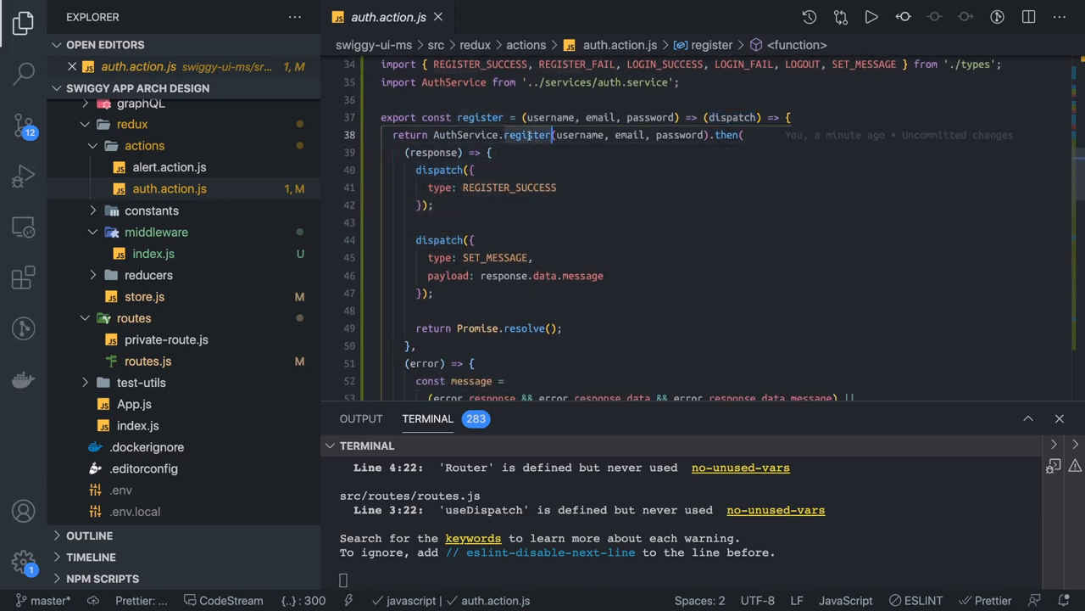
{"action": "double_click", "coordinate": [486, 135]}
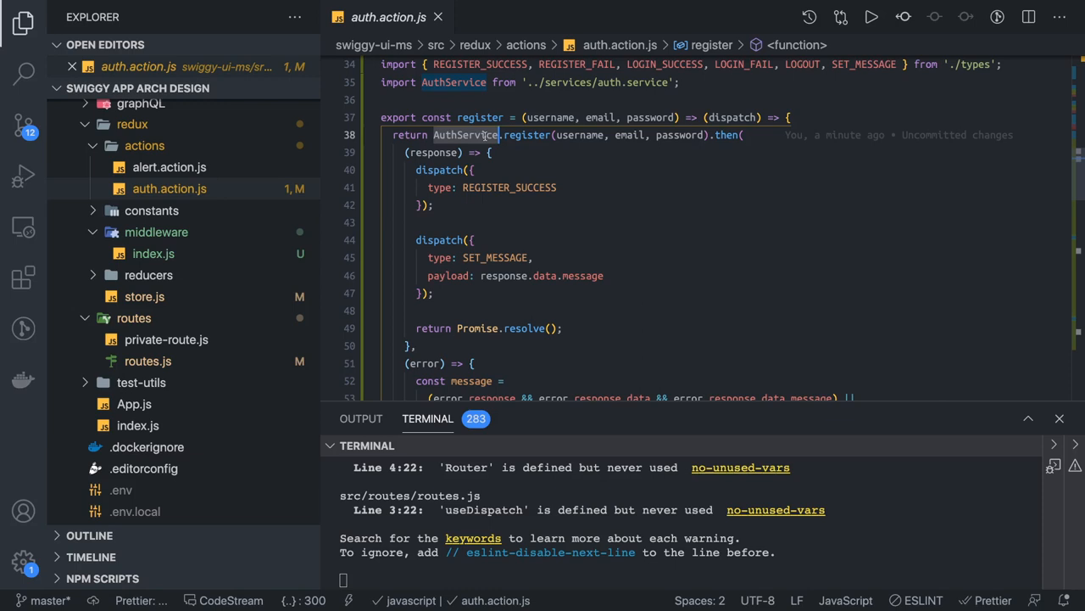
Break .then( onto its own line and highlight the REGISTER_SUCCESS dispatch block
{"action": "left_click", "coordinate": [709, 137]}
{"action": "key", "text": "Return"}
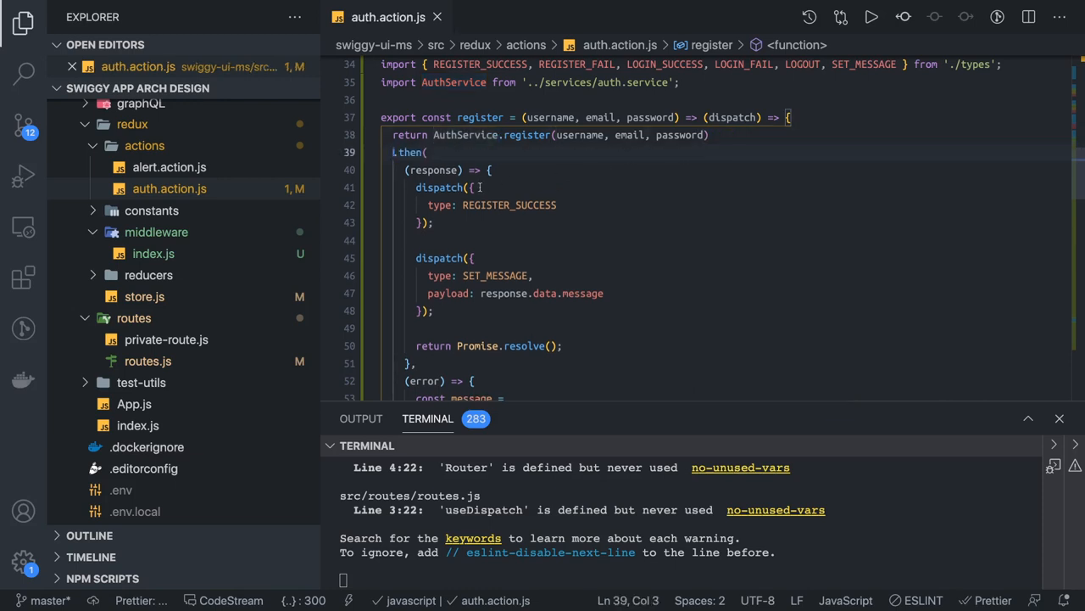
{"action": "left_click_drag", "start_coordinate": [456, 232], "coordinate": [398, 187]}
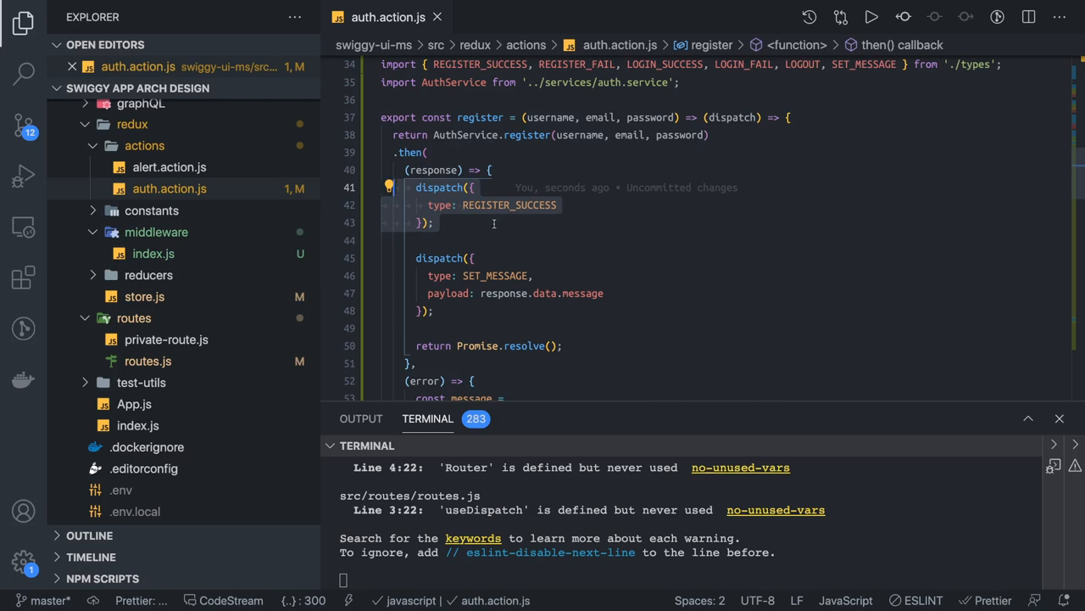
{"action": "scroll", "coordinate": [496, 226], "scroll_direction": "down", "scroll_amount": 1}
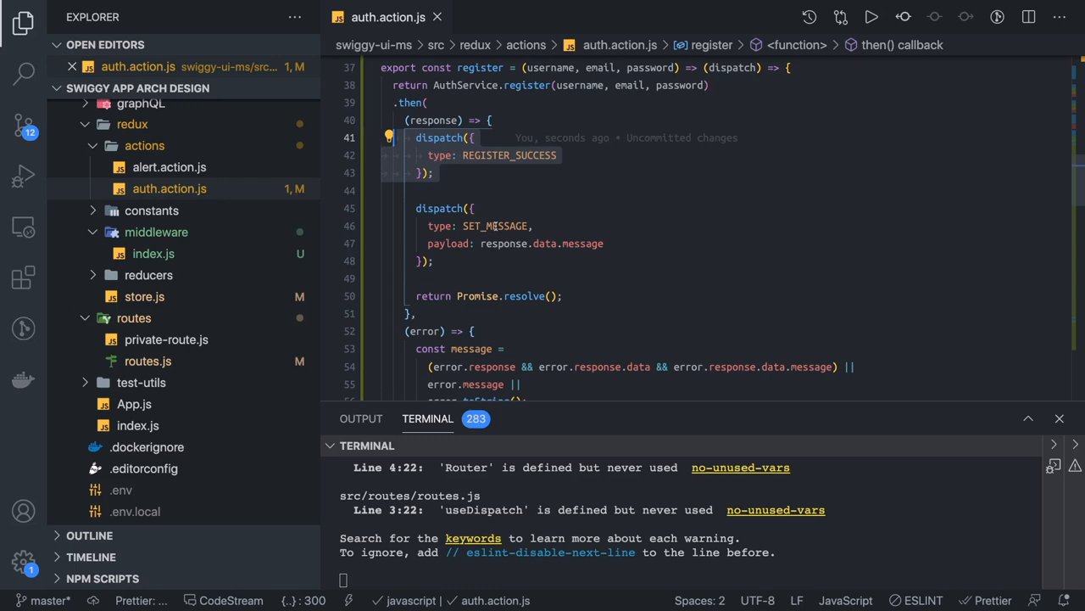
Review the SET_MESSAGE dispatch, the AuthService.register call and the .then( line
{"action": "left_click", "coordinate": [482, 231]}
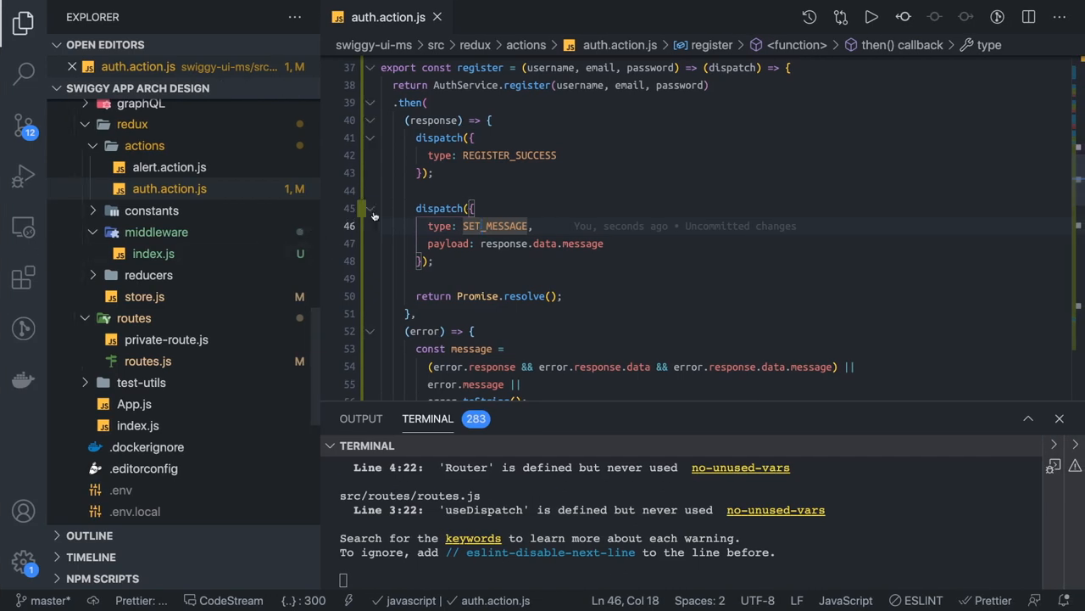
{"action": "left_click", "coordinate": [489, 185]}
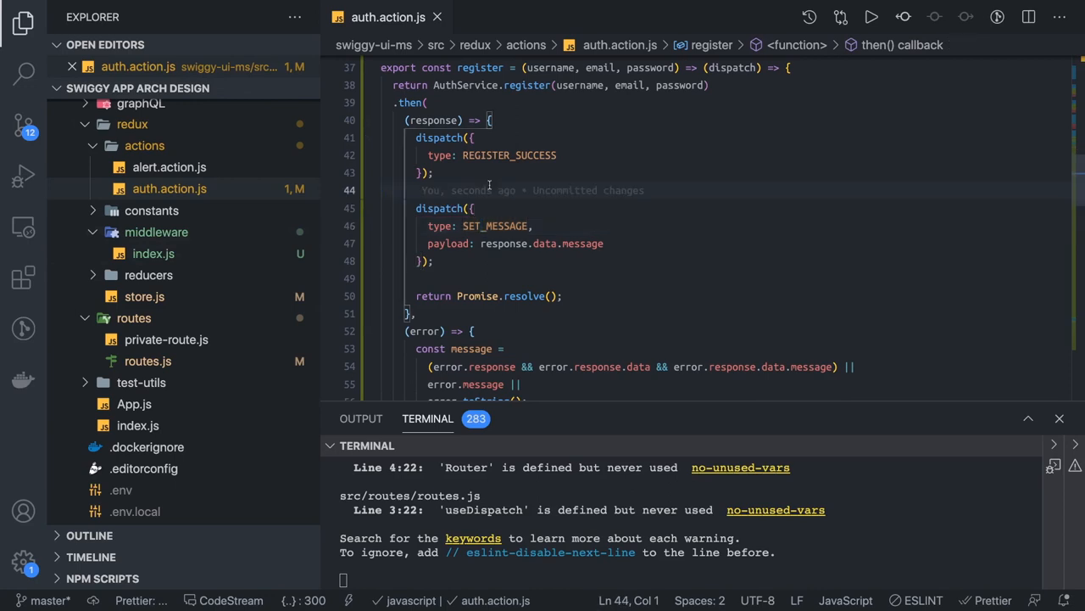
{"action": "scroll", "coordinate": [489, 184], "scroll_direction": "up", "scroll_amount": 2}
{"action": "scroll", "coordinate": [483, 170], "scroll_direction": "up", "scroll_amount": 3}
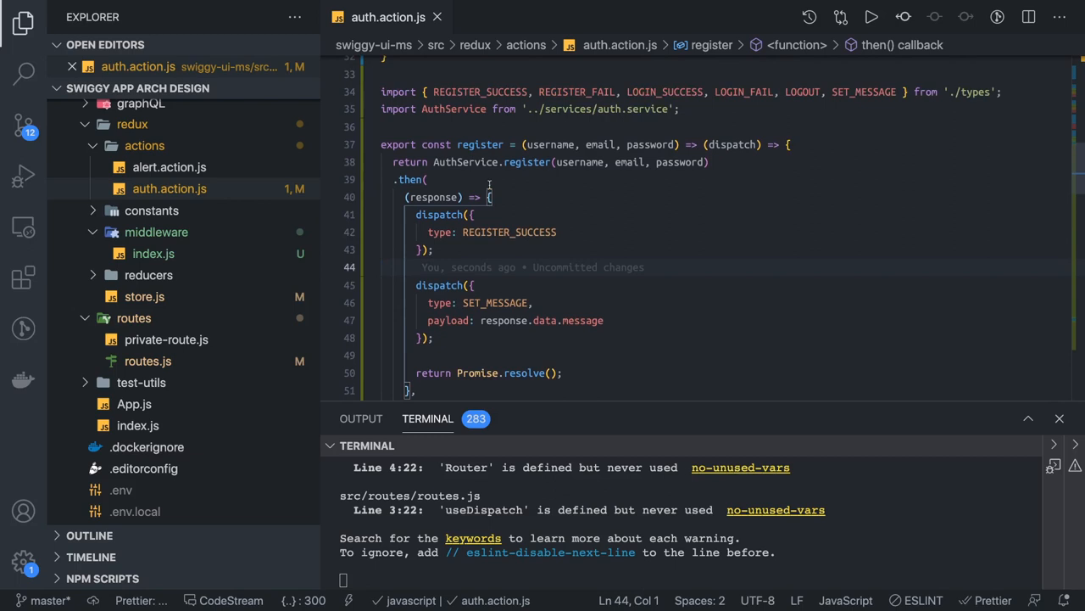
{"action": "double_click", "coordinate": [477, 162]}
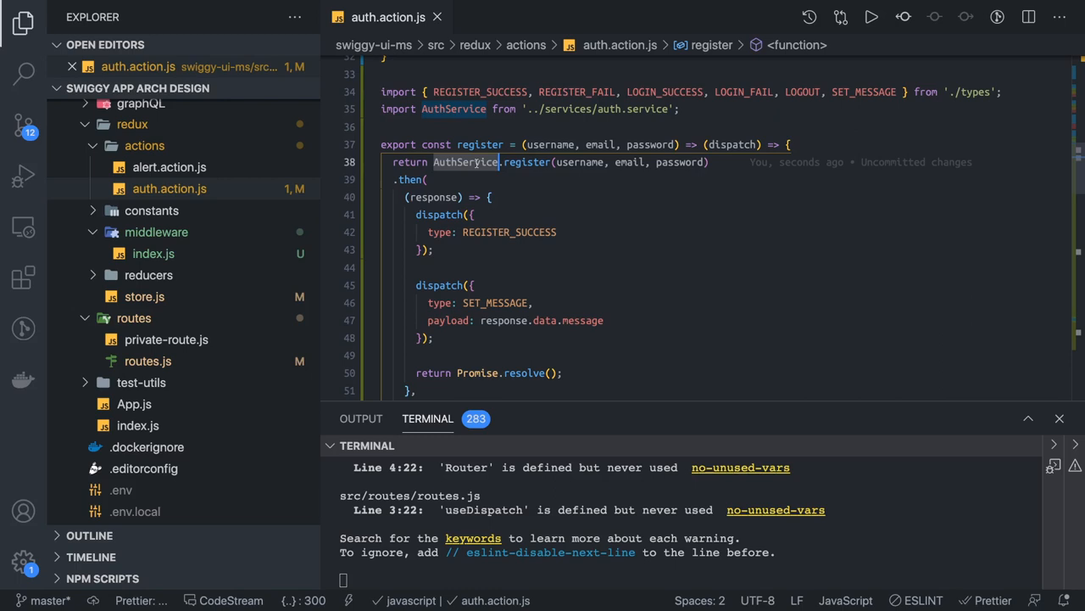
{"action": "left_click", "coordinate": [457, 177]}
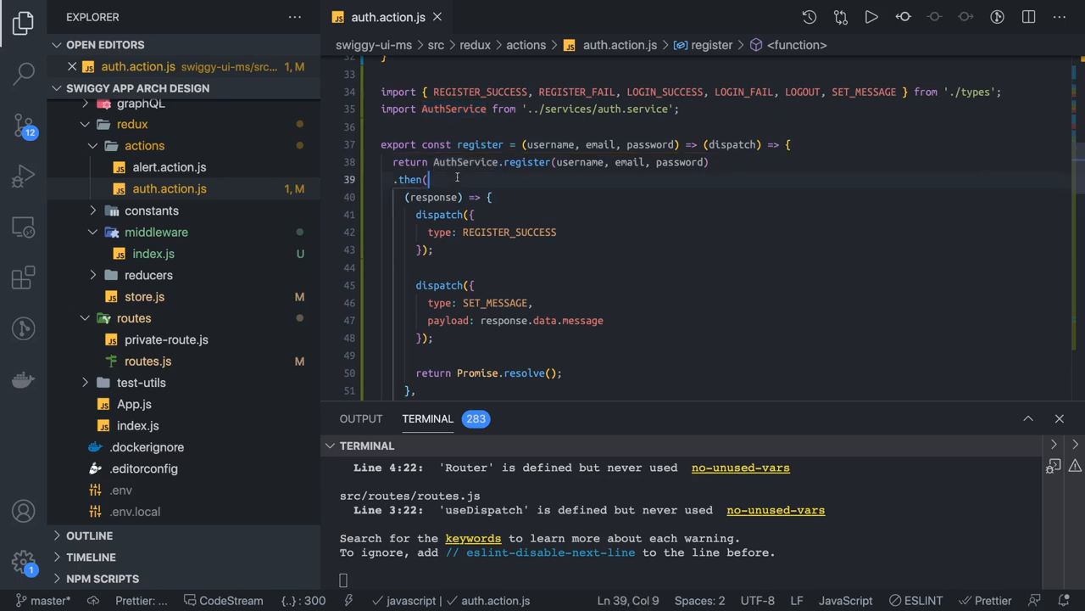